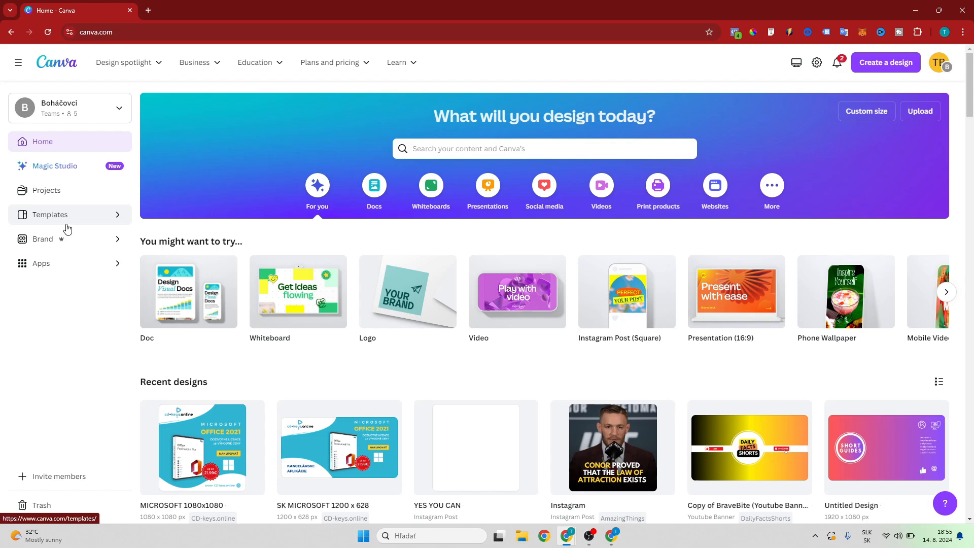
- Open the Instagram Posts templates in the Social Media template category
click(22, 219)
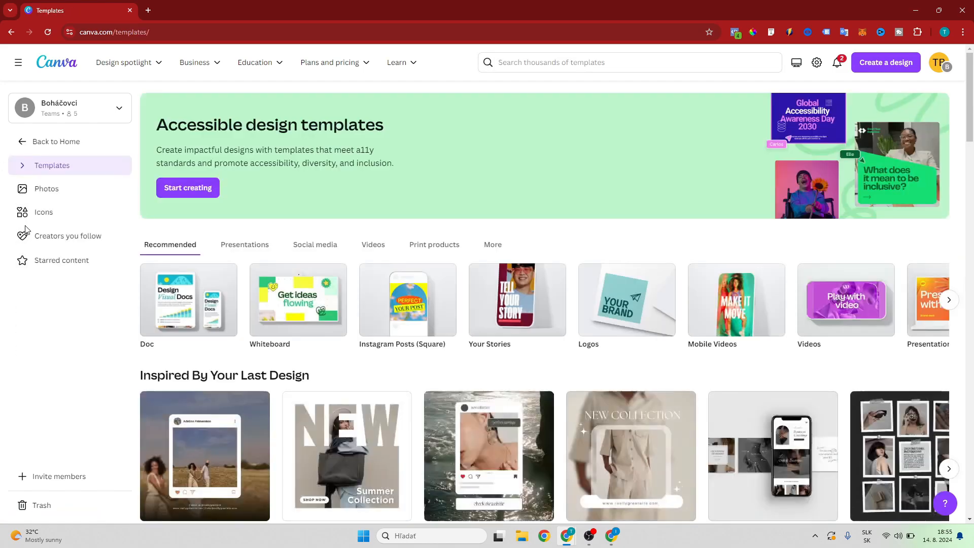
click(24, 167)
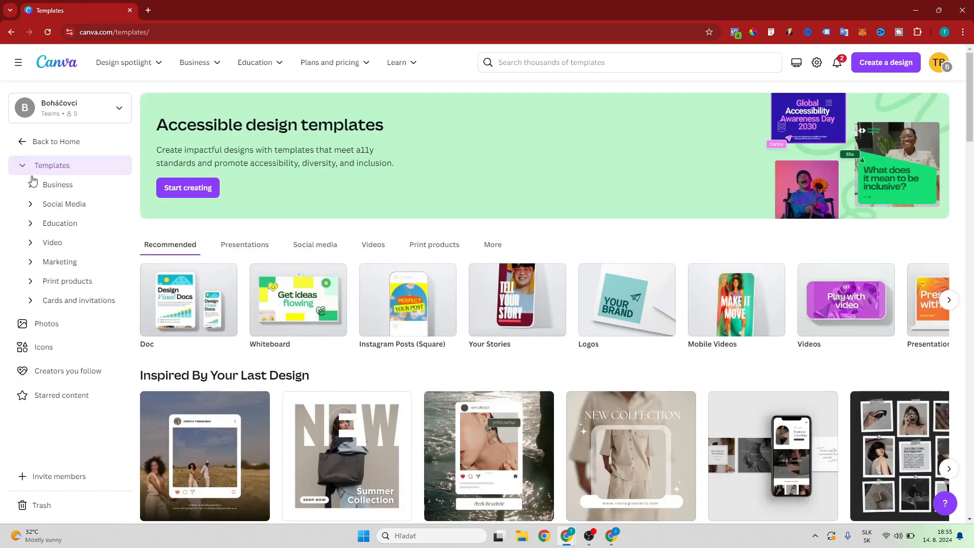
click(27, 205)
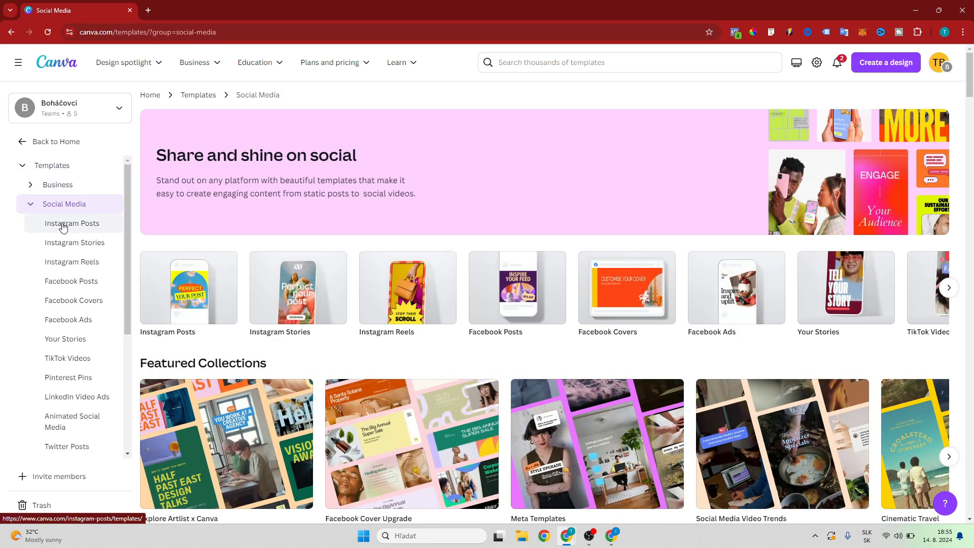
click(63, 226)
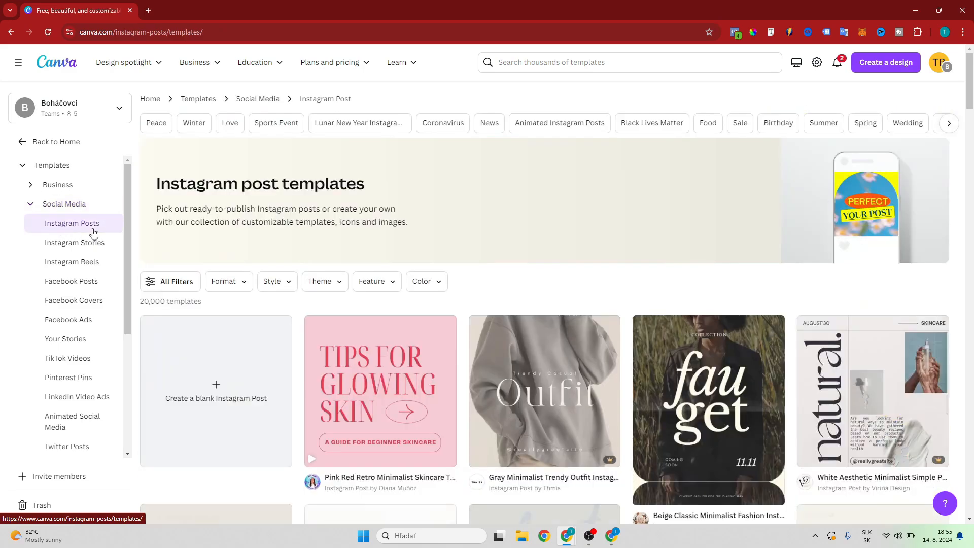
- Open the Pink Blue Powerful Sunrise and Grey Black Simple Fashion Instagram post templates, each in a new browser tab
scroll(559, 357, down, 12)
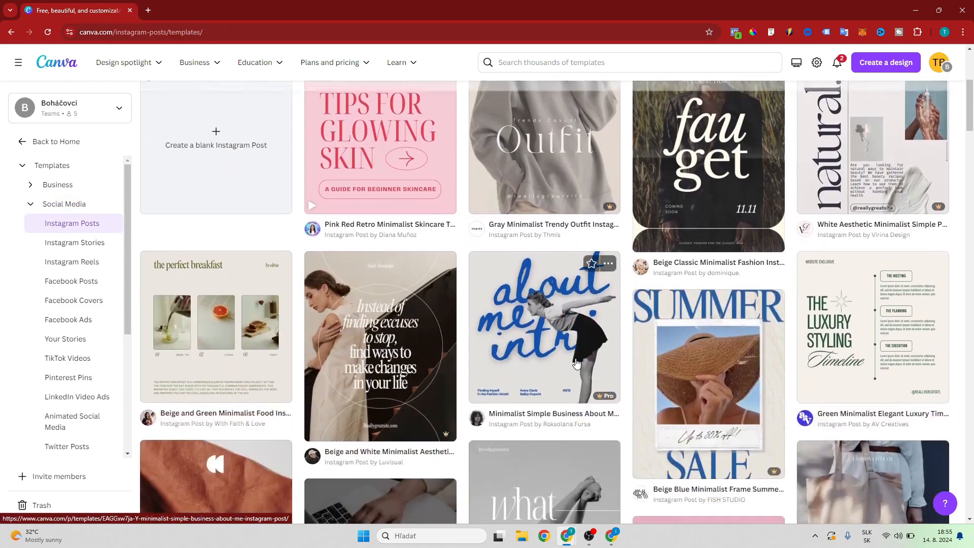
scroll(559, 356, down, 15)
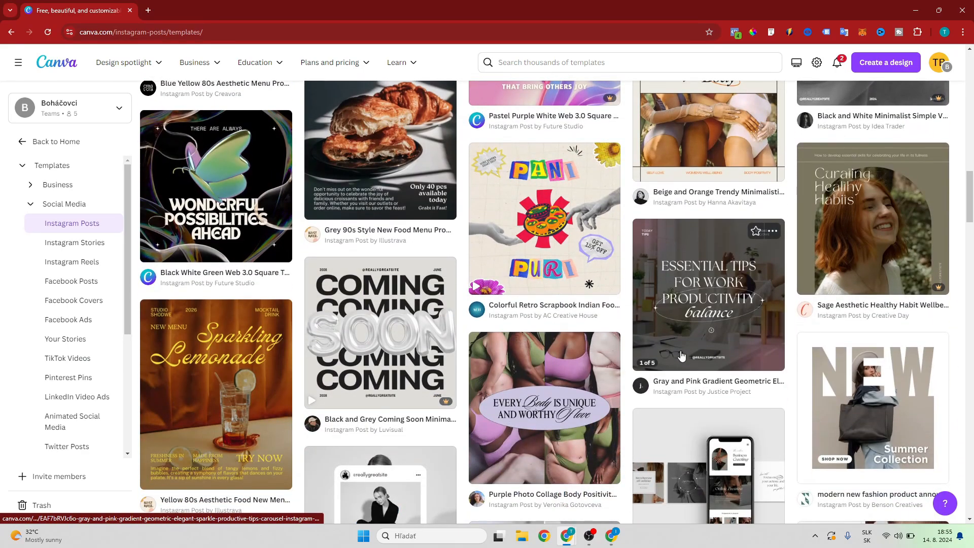
scroll(519, 359, down, 3)
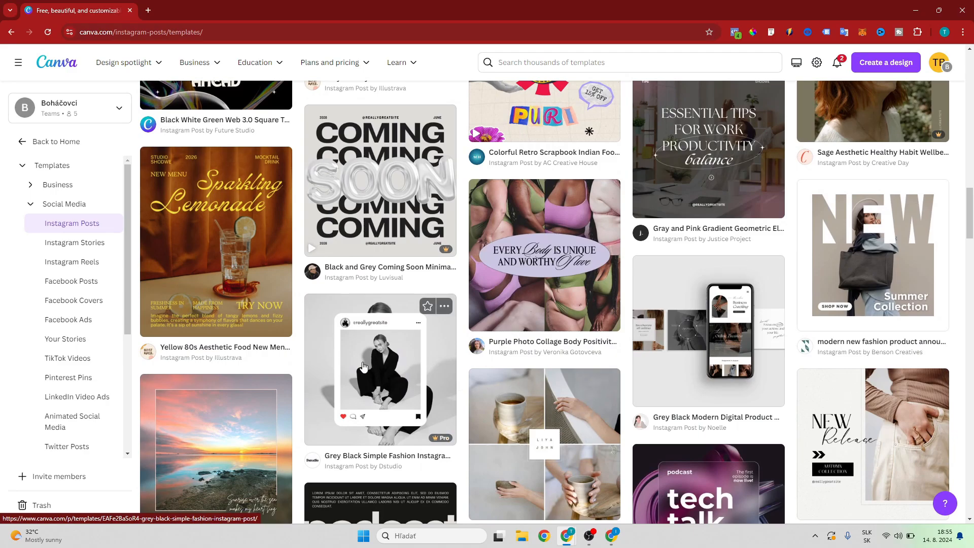
scroll(321, 361, down, 3)
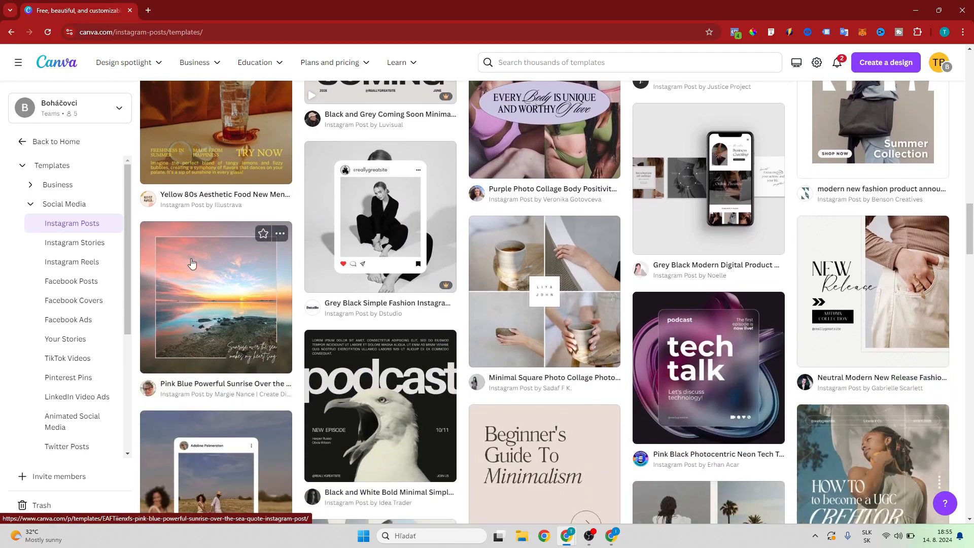
right_click(190, 276)
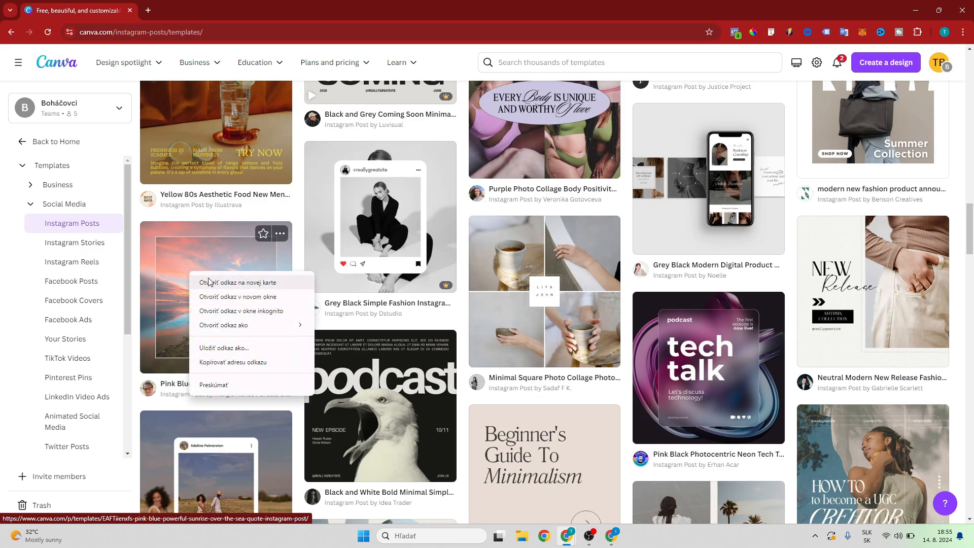
click(230, 284)
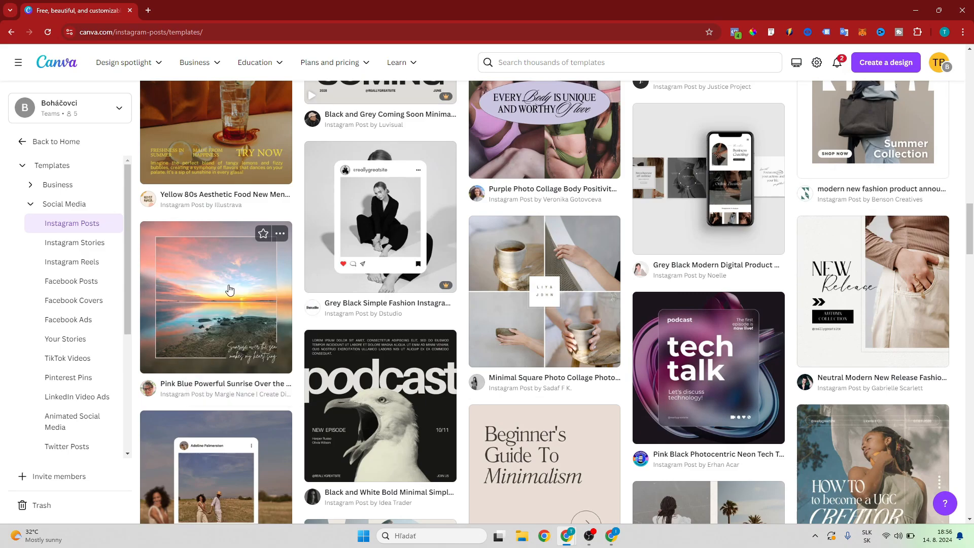
scroll(227, 285, up, 1)
right_click(362, 275)
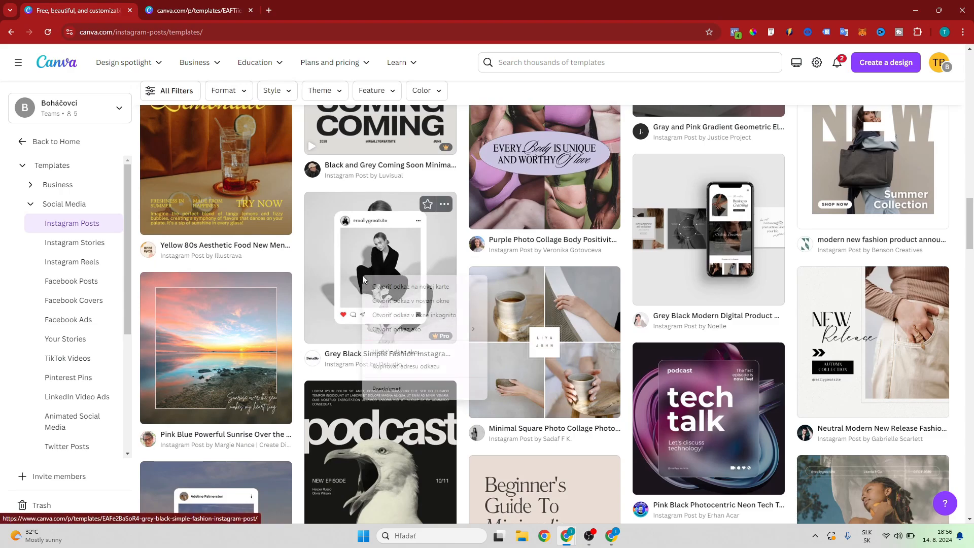
click(388, 286)
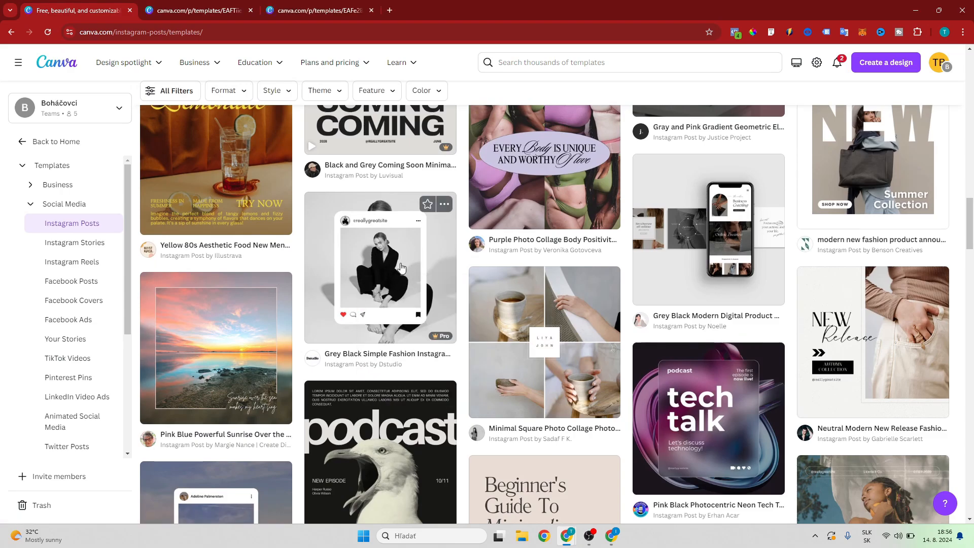
- Create a blank Instagram post from the Instagram post templates page
scroll(303, 209, up, 15)
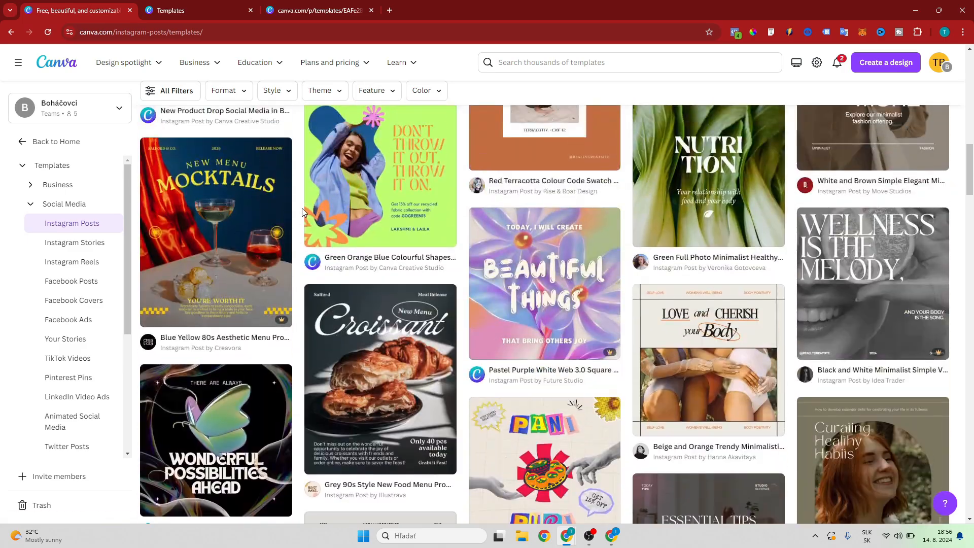
scroll(300, 215, up, 10)
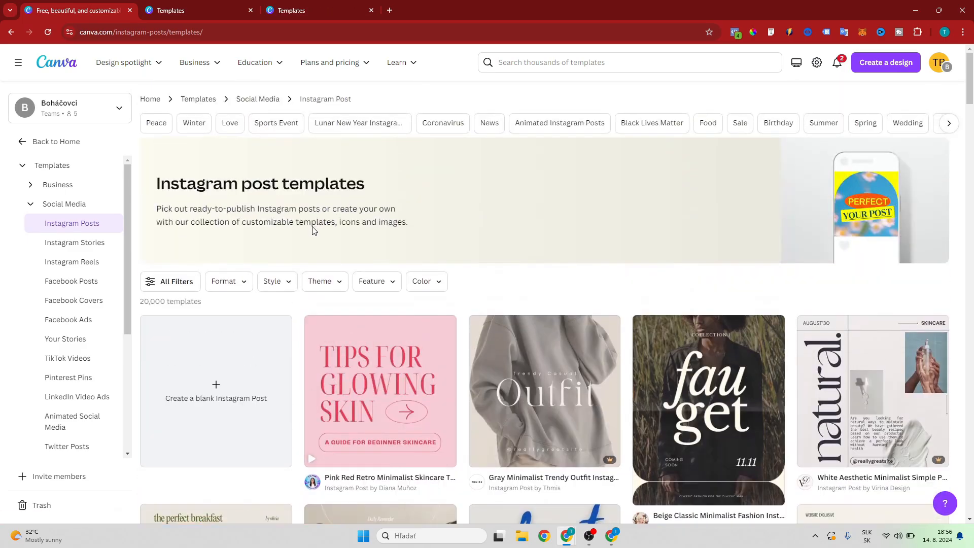
scroll(355, 283, down, 1)
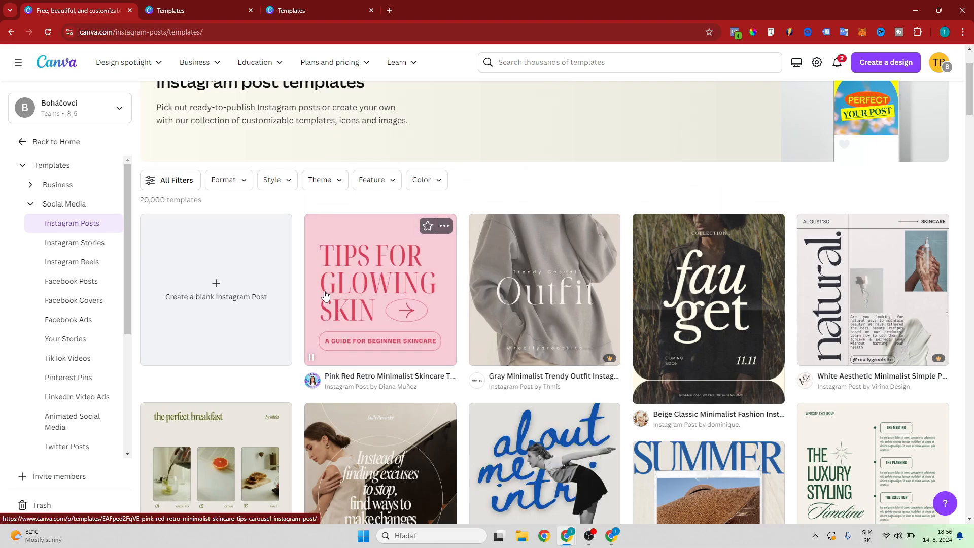
click(213, 283)
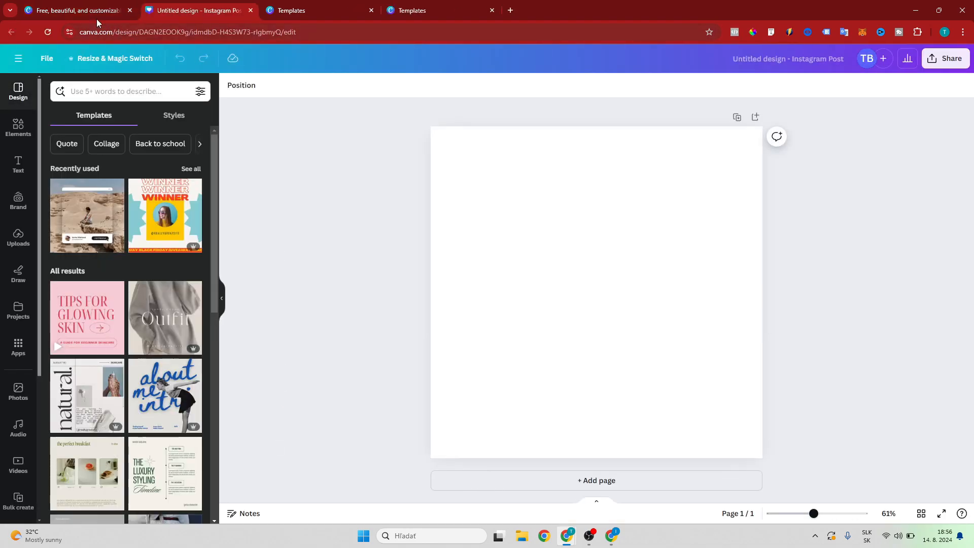
- Open the four-page recent design named Instagram from the home page and look through its pages down to the last one
click(79, 7)
click(28, 142)
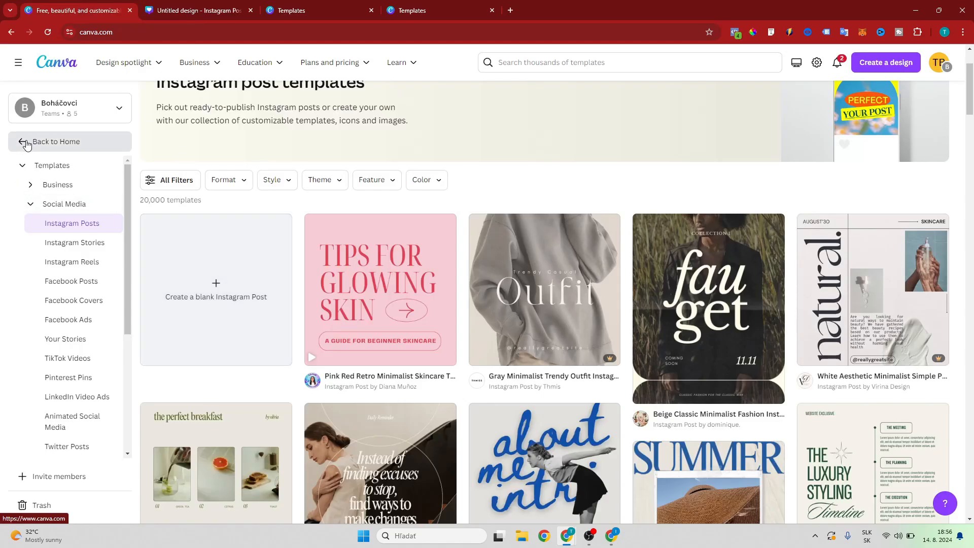
scroll(437, 330, down, 2)
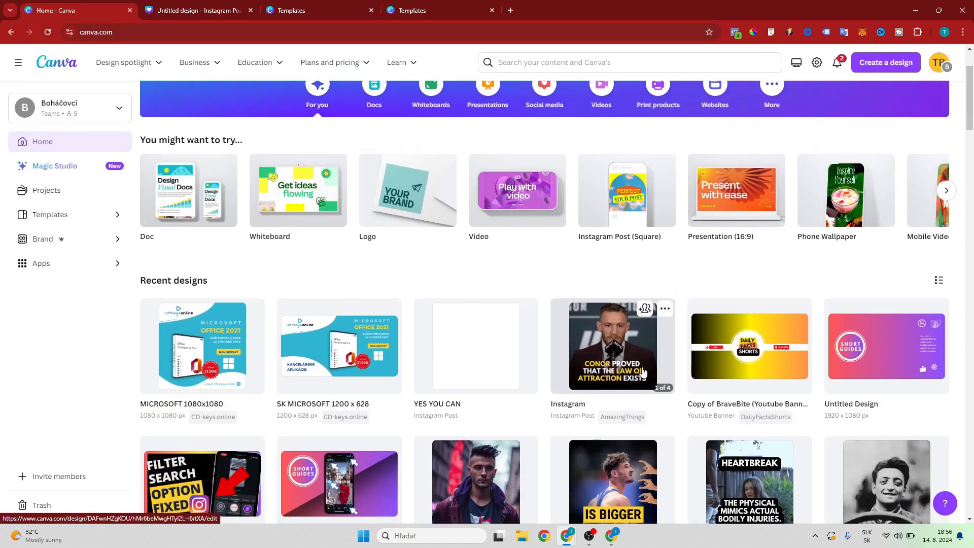
click(595, 354)
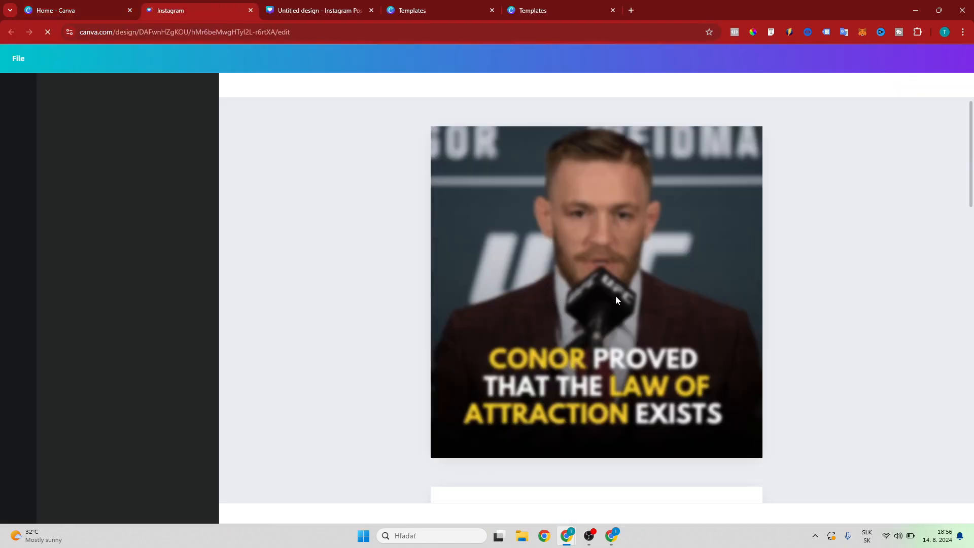
scroll(613, 295, down, 10)
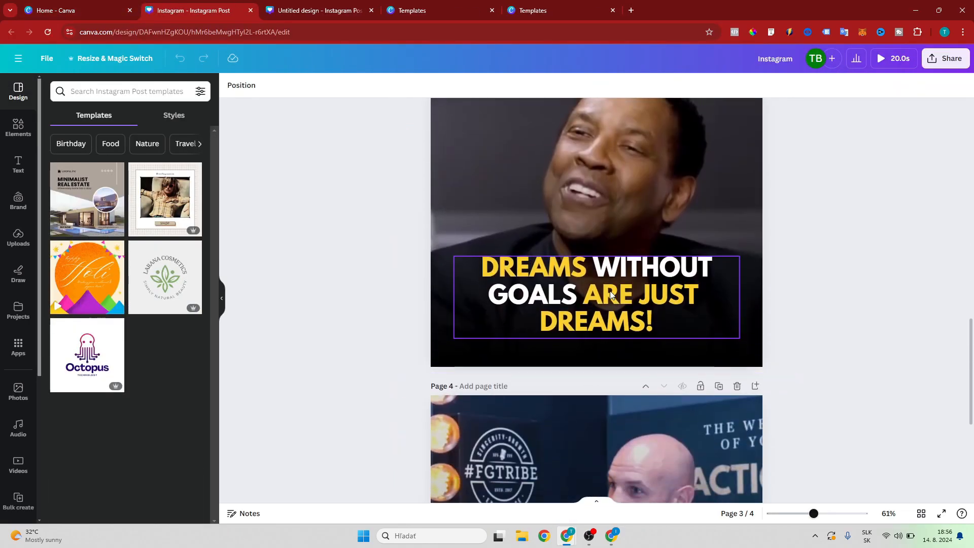
scroll(611, 294, down, 5)
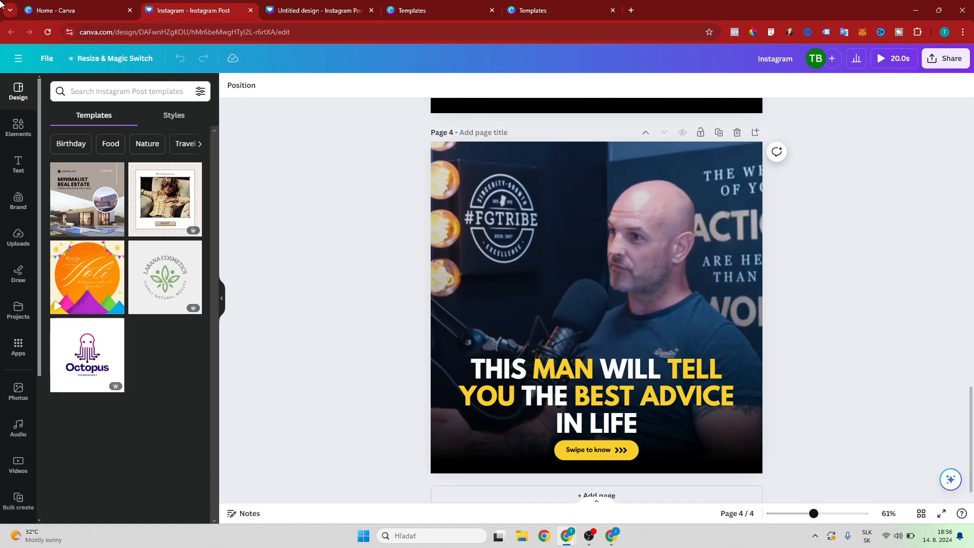
- Return to the blank Instagram post, look at the uploaded images and the file upload dialog, and leave it without choosing a file
click(325, 12)
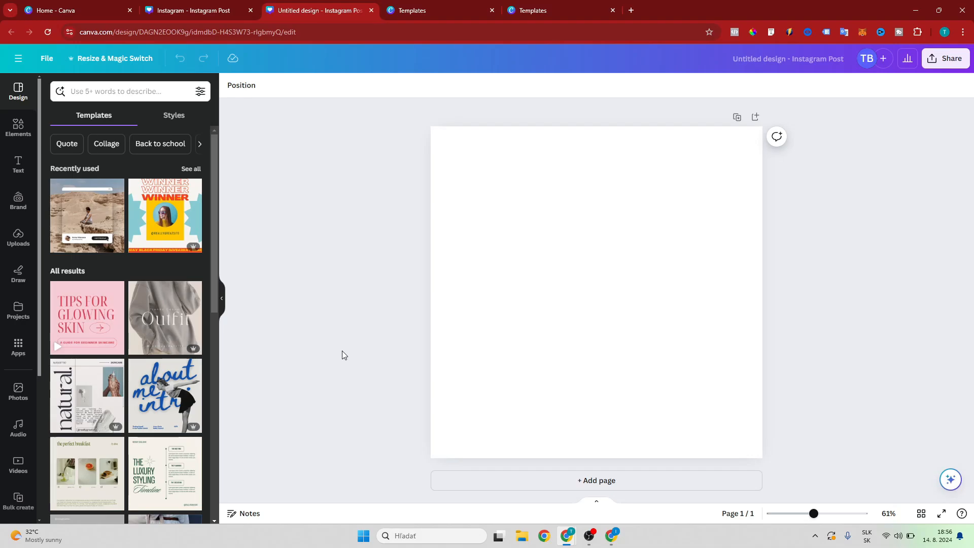
scroll(6, 289, down, 1)
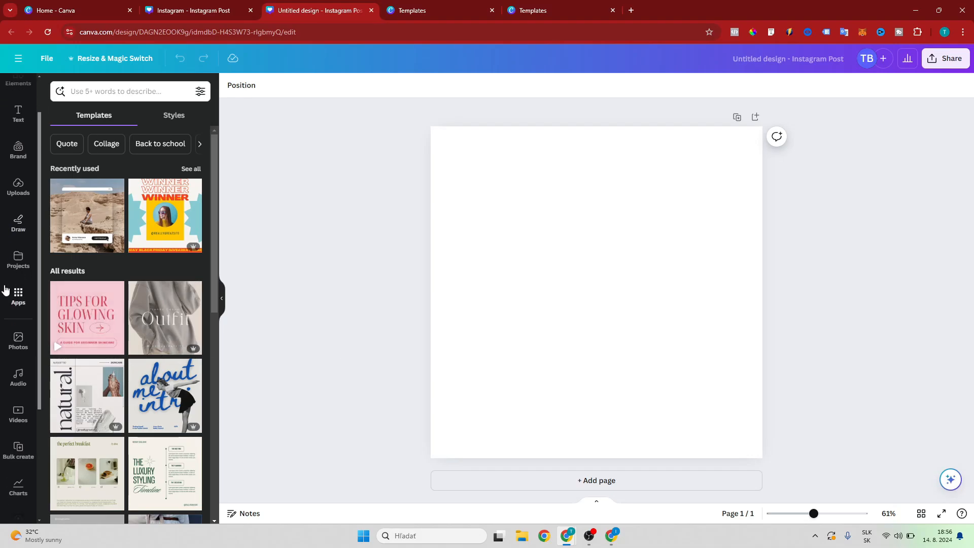
click(21, 188)
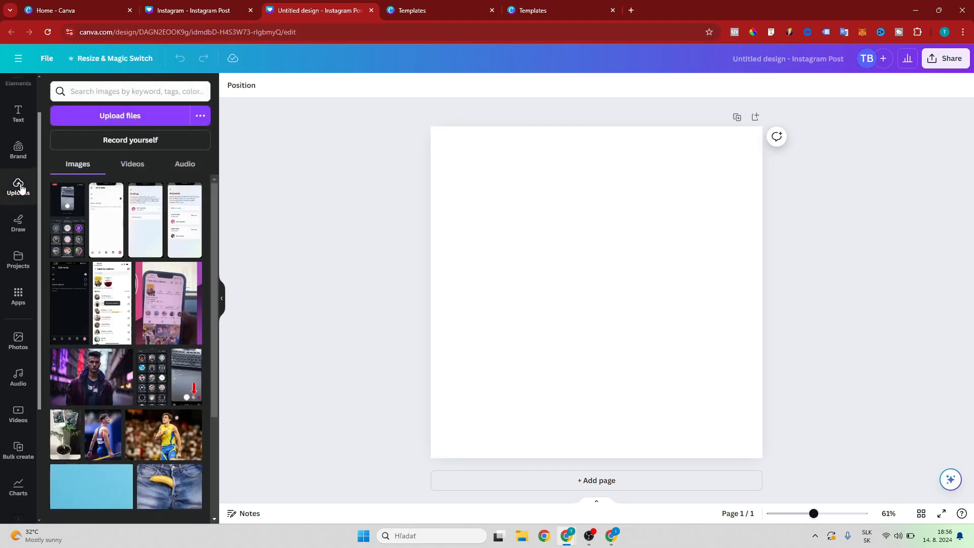
click(147, 111)
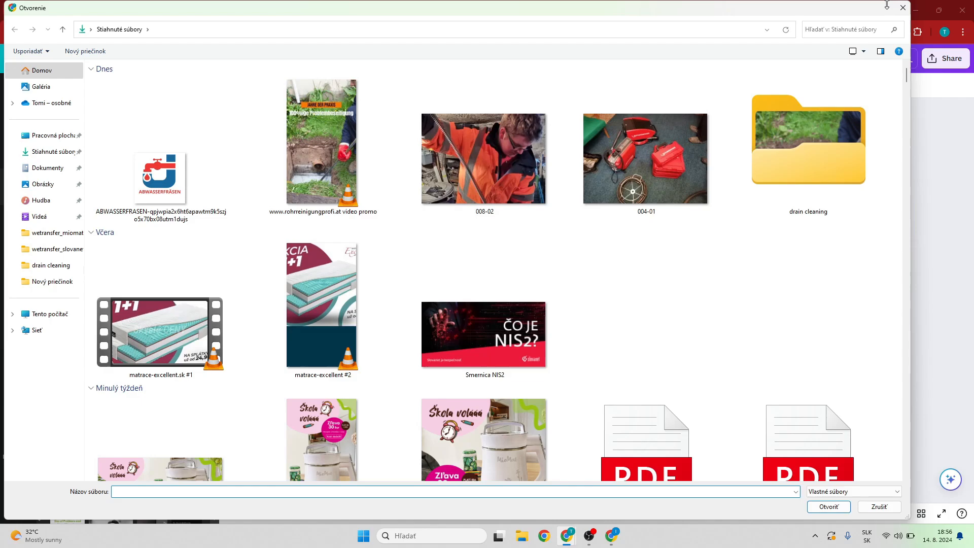
click(902, 8)
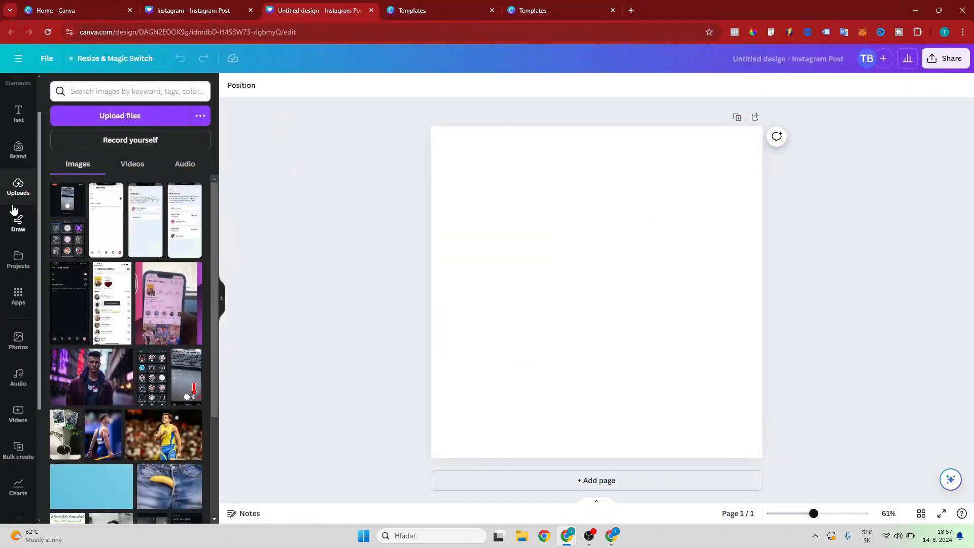
scroll(18, 218, up, 1)
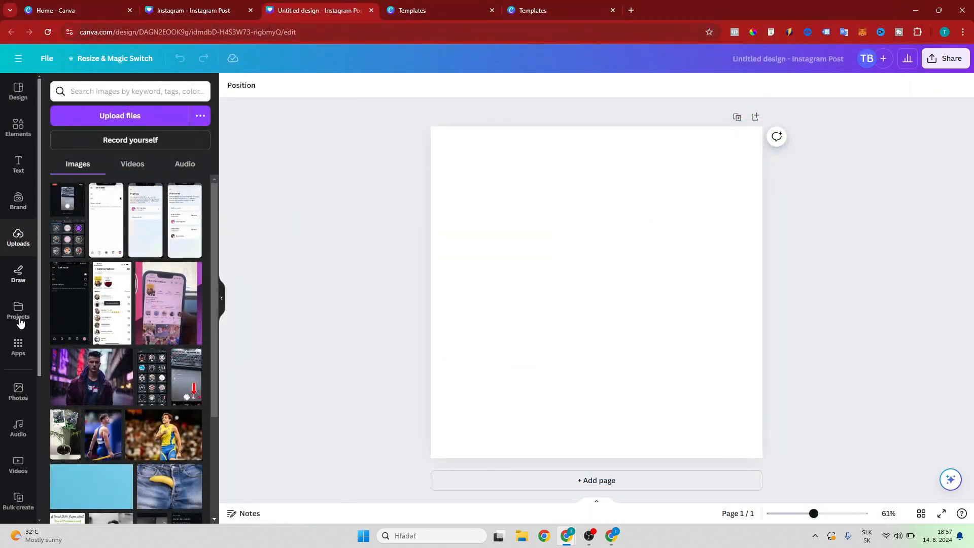
- Search the photo library for "running woman"
click(16, 394)
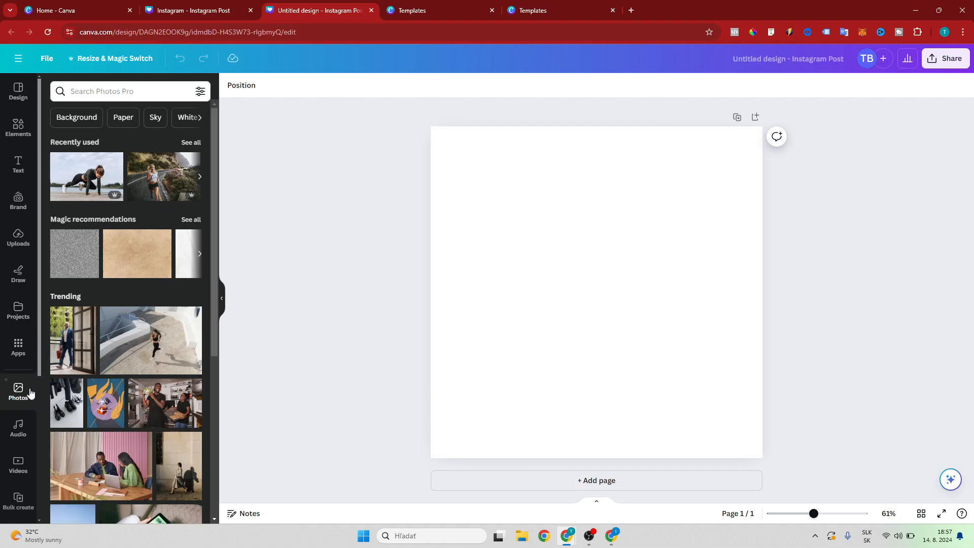
click(127, 92)
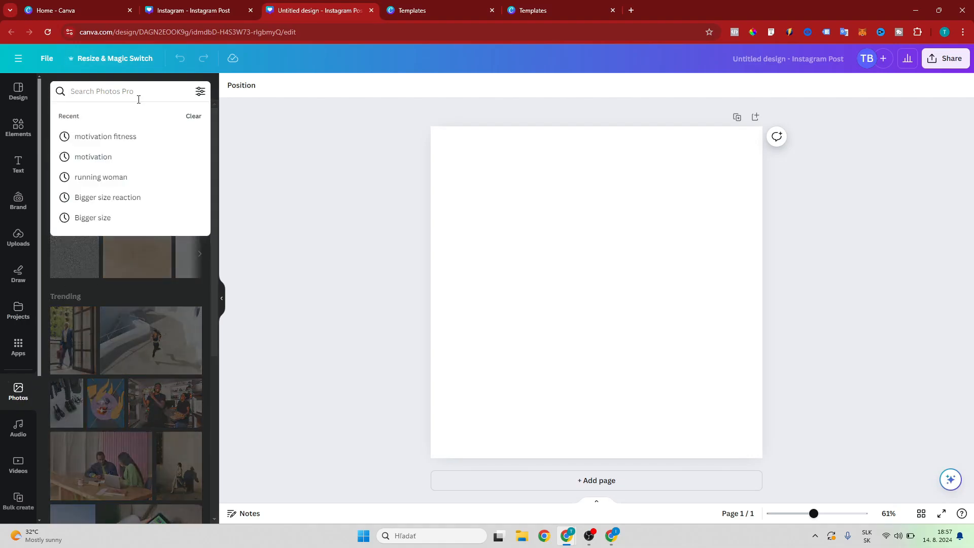
click(92, 178)
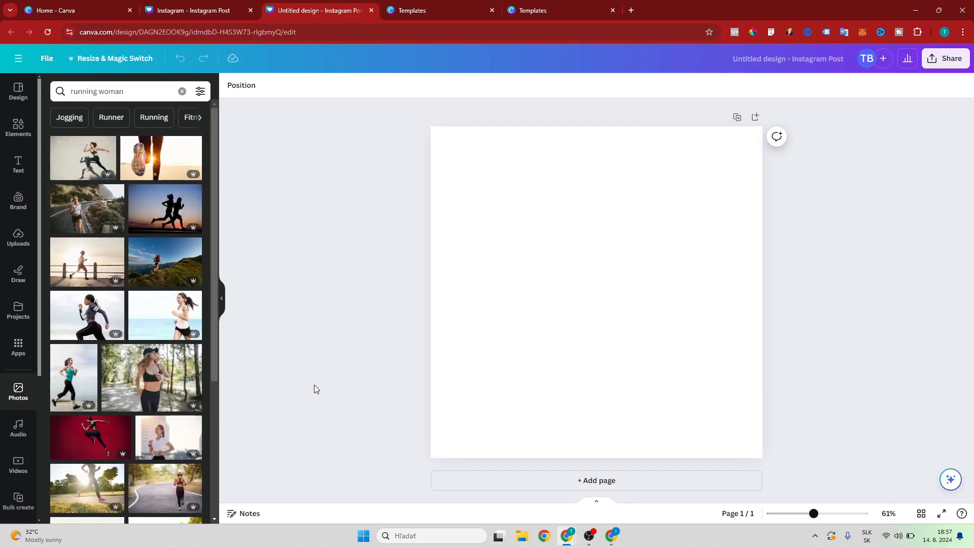
- Add the photo of the woman running on a coastal road to the page and set it as the background
click(77, 208)
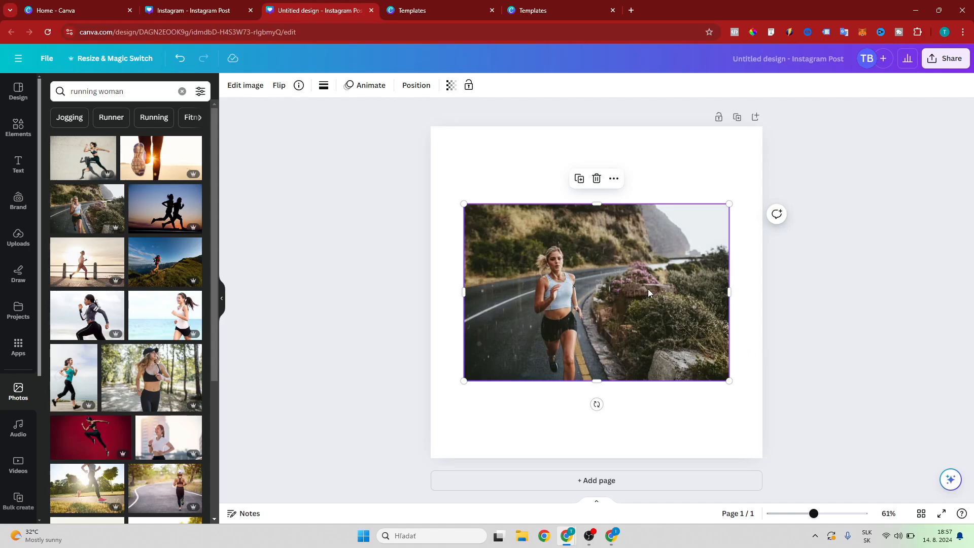
click(913, 314)
click(581, 303)
right_click(615, 301)
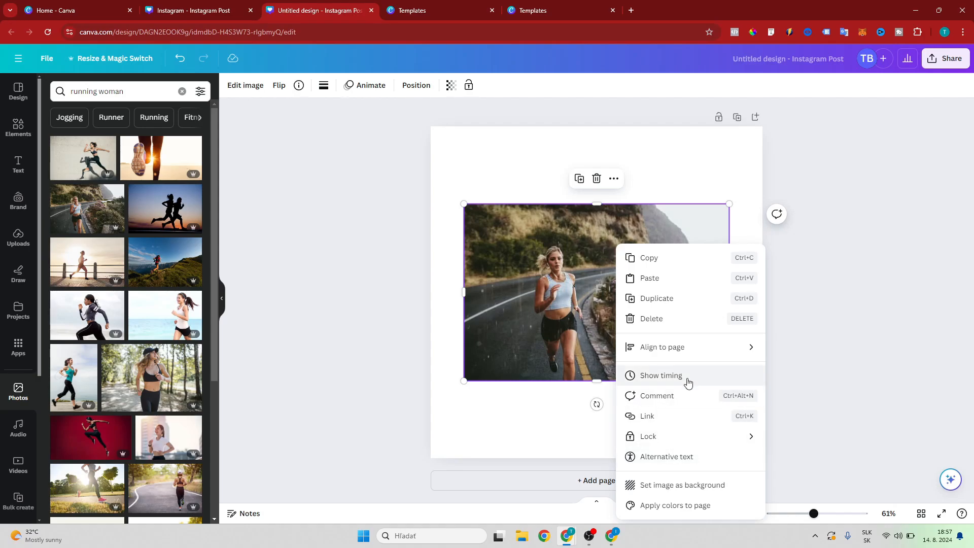
click(657, 486)
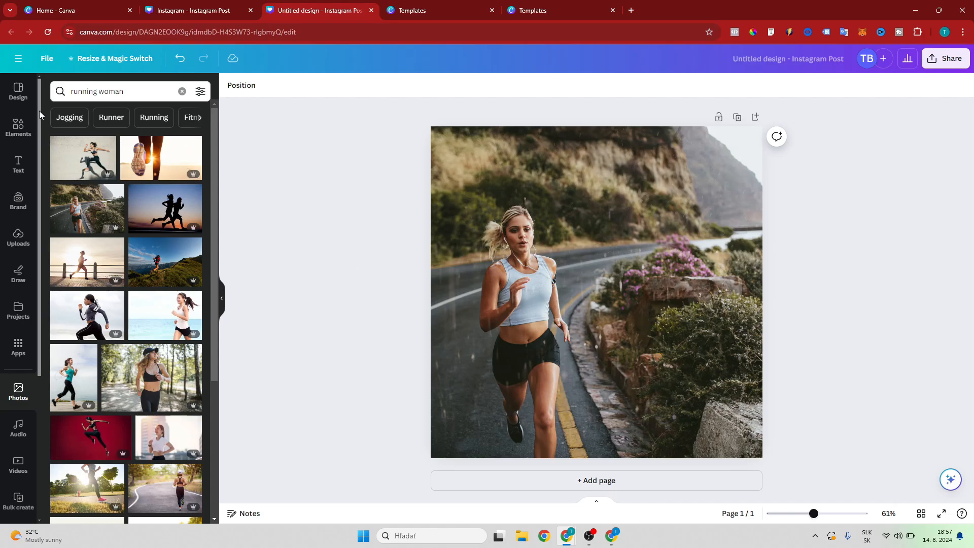
- Apply the recently used Black and Beige Photo New Post template to the page and select its desert background image
click(18, 92)
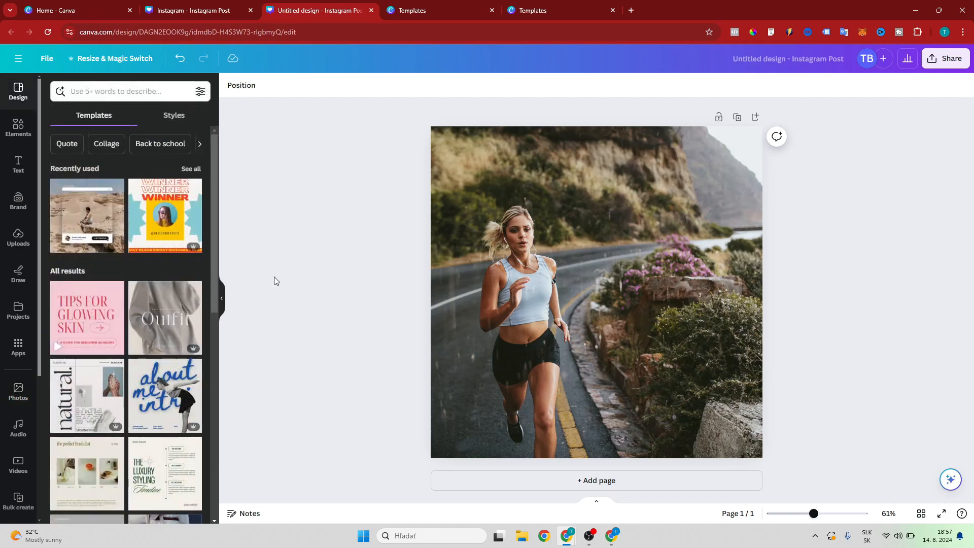
click(90, 222)
click(537, 304)
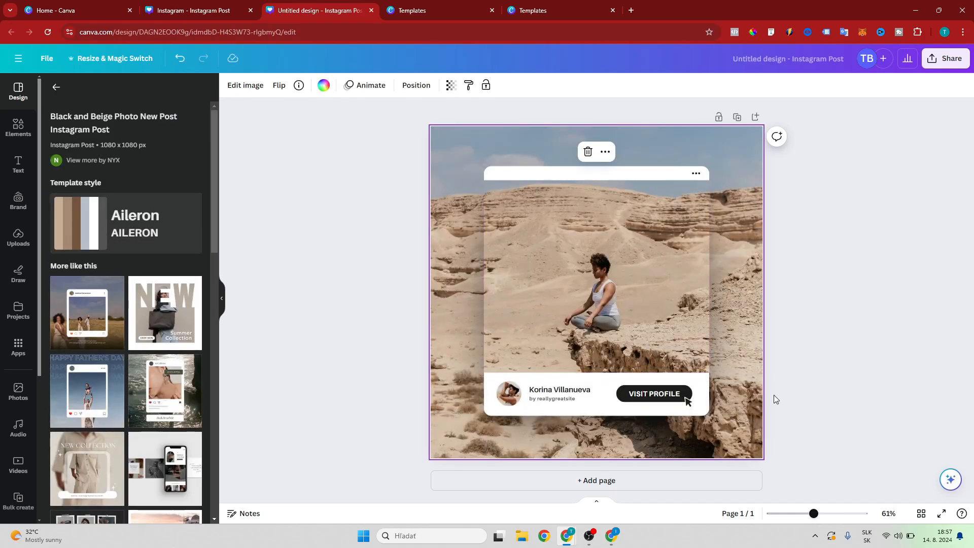
- Replace both the template's framed photo and its desert background with the photo of the woman running on a coastal road
scroll(163, 275, down, 2)
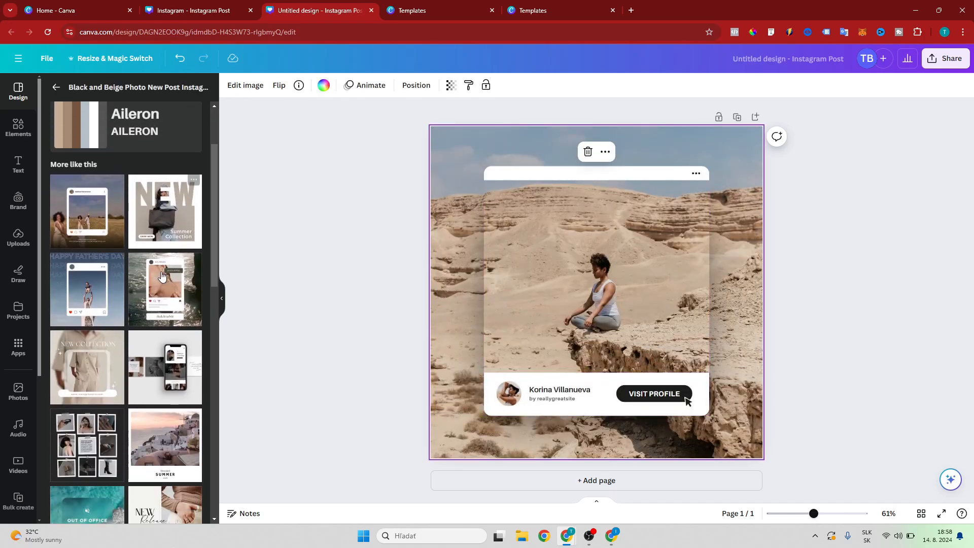
scroll(163, 276, up, 2)
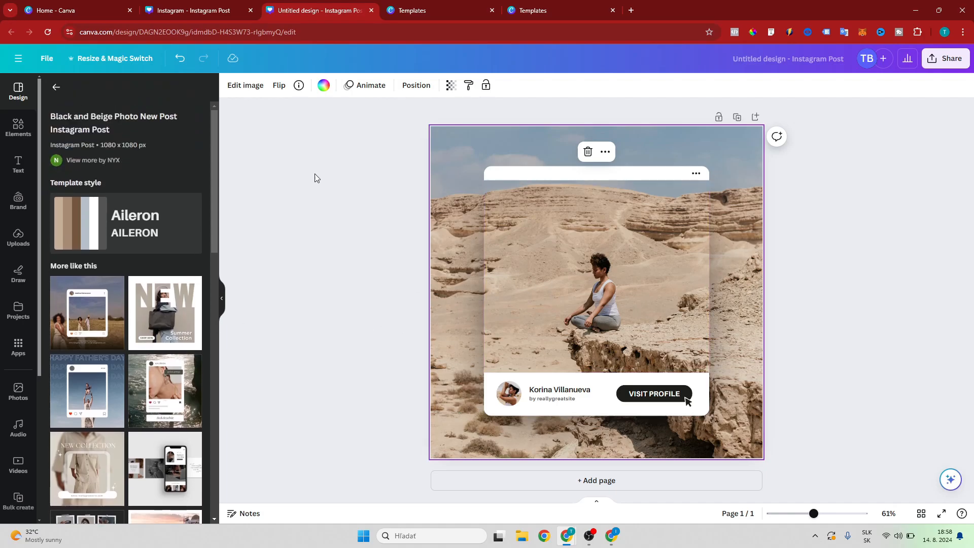
click(18, 391)
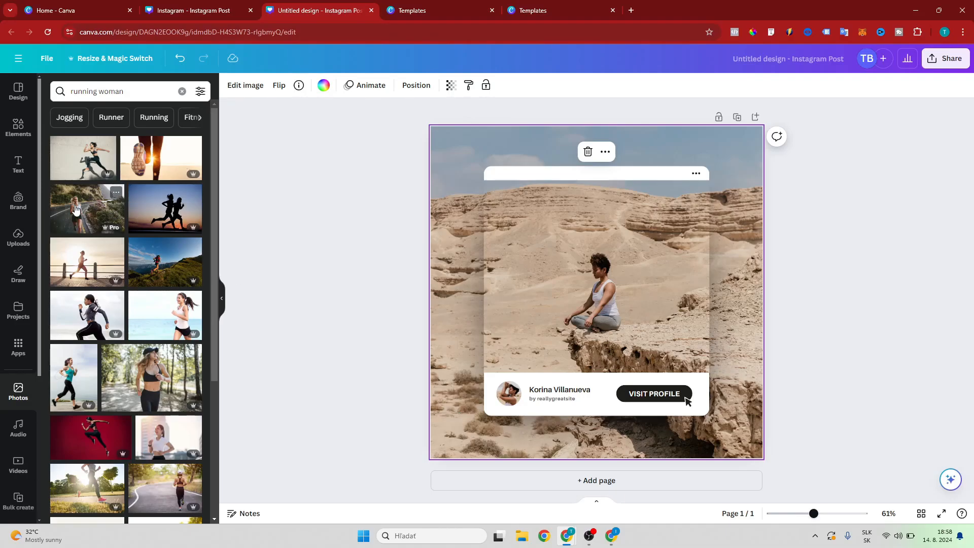
click(92, 231)
drag(586, 261, 557, 284)
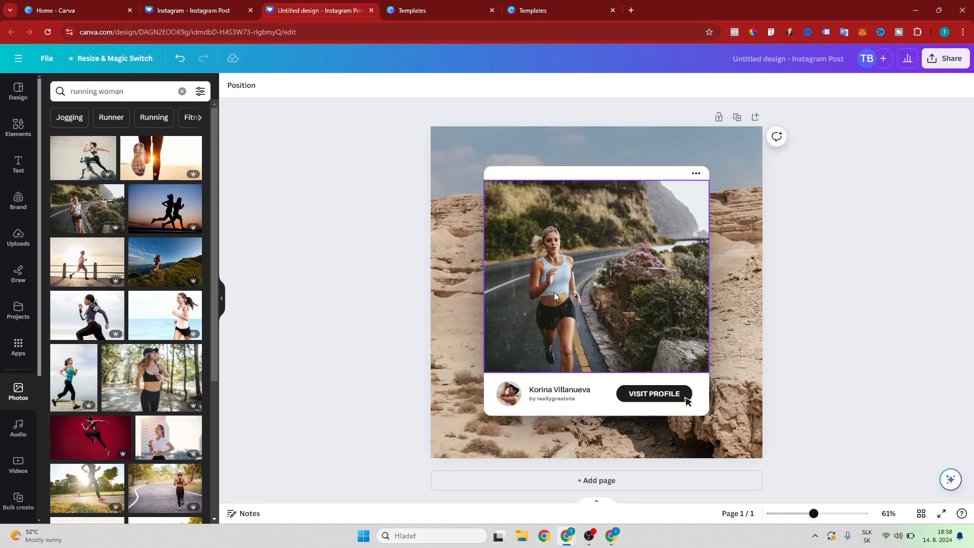
click(76, 213)
drag(611, 268, 564, 209)
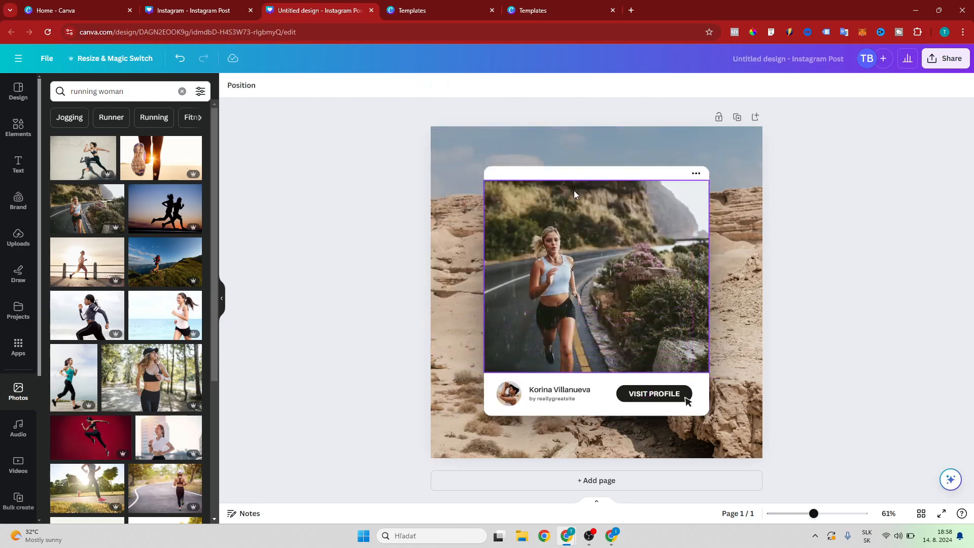
drag(75, 218, 446, 164)
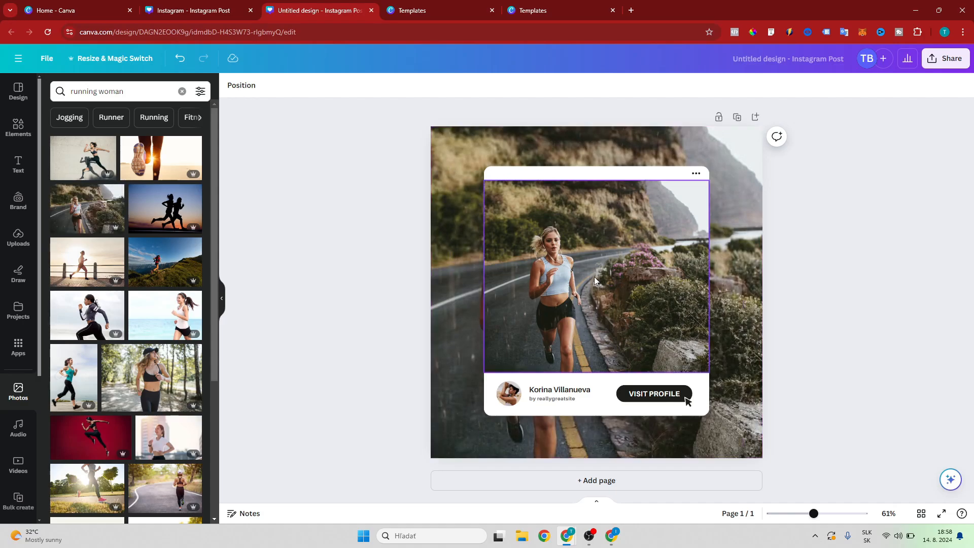
click(561, 393)
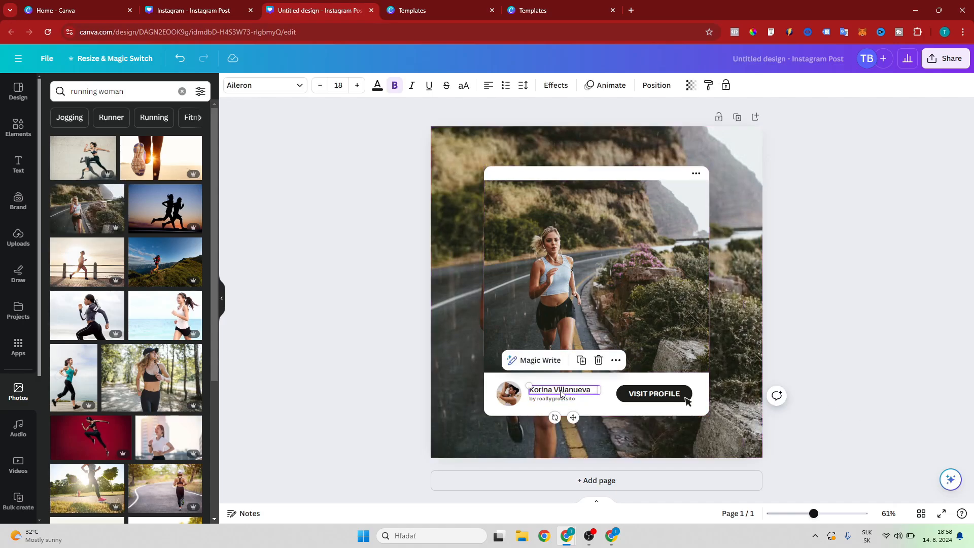
double_click(581, 394)
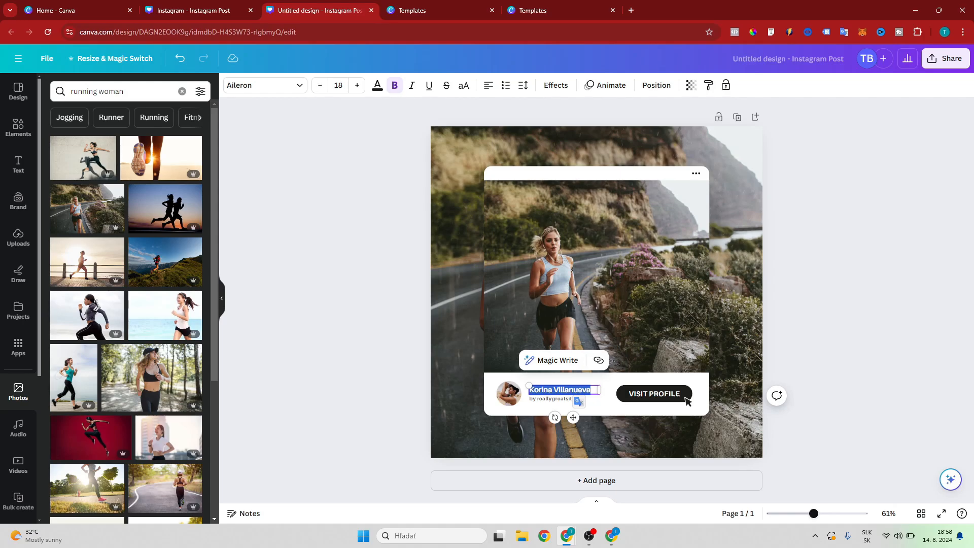
click(504, 405)
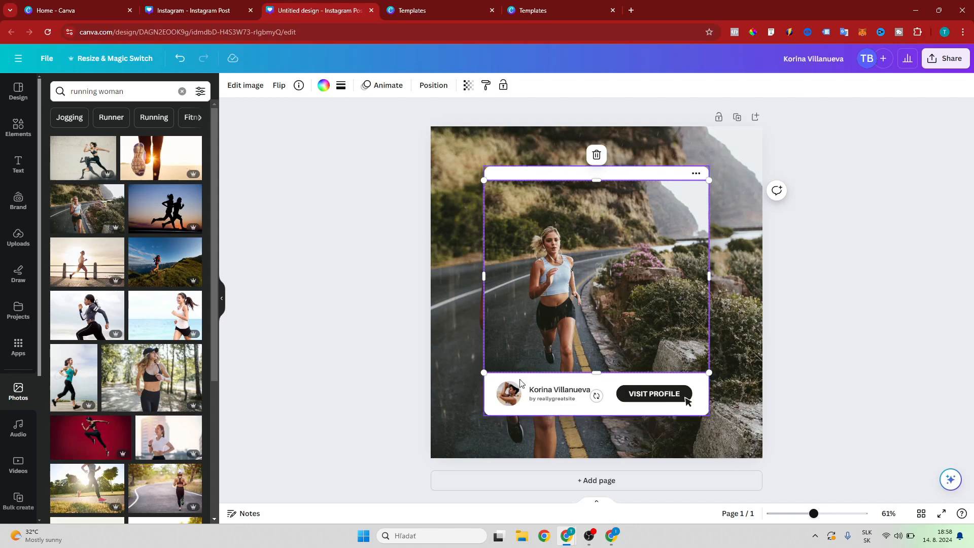
click(504, 404)
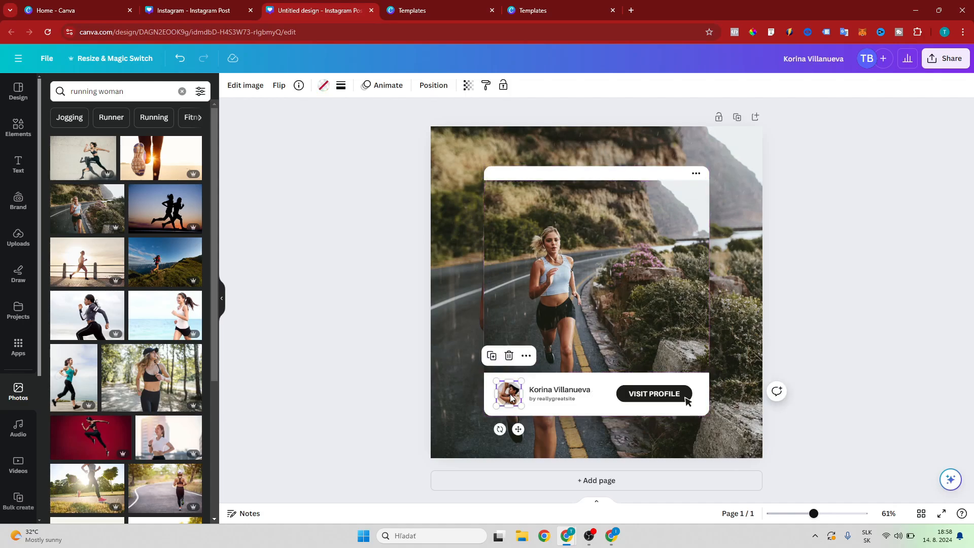
double_click(510, 397)
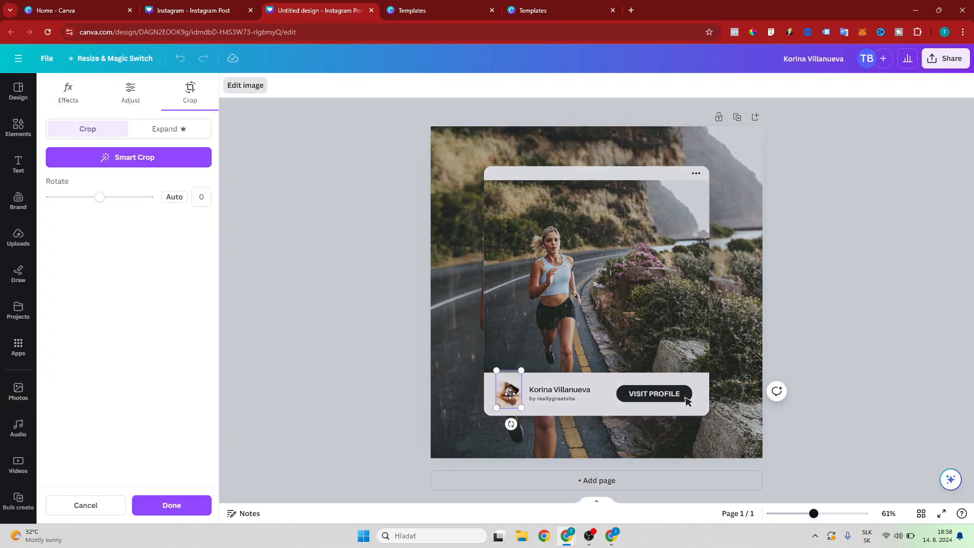
click(767, 332)
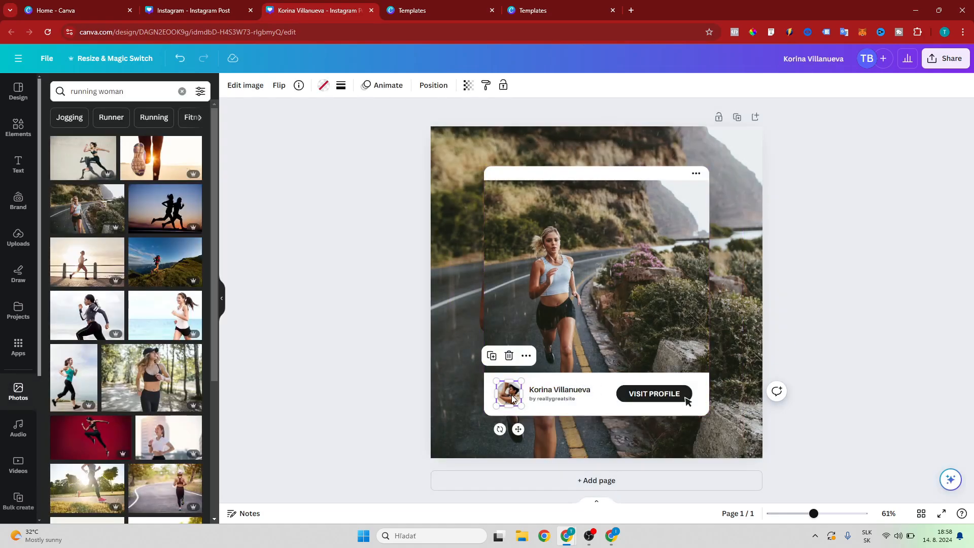
click(255, 259)
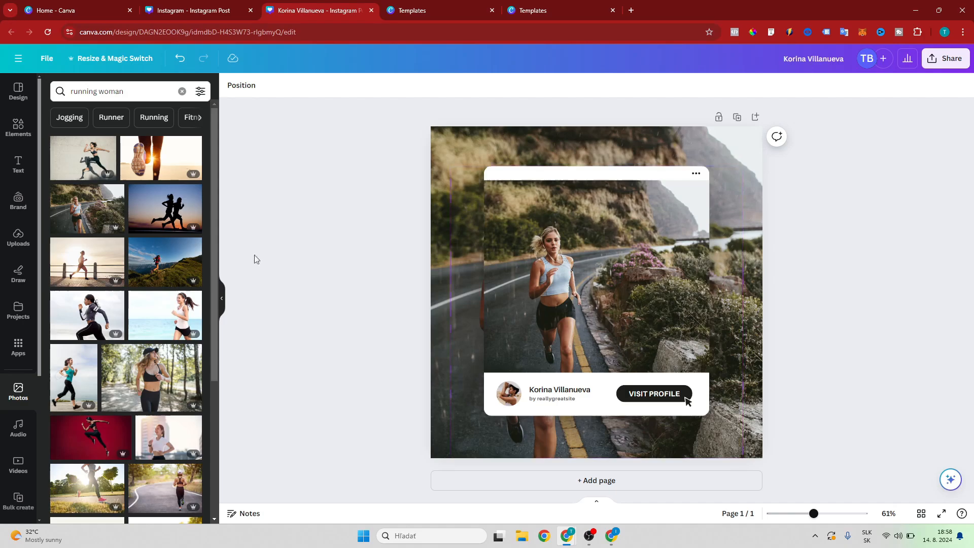
- Replace the round profile picture with the coastal road running photo and reposition its crop so the woman's face fills the circle
drag(86, 208, 669, 483)
double_click(506, 393)
drag(603, 449, 567, 424)
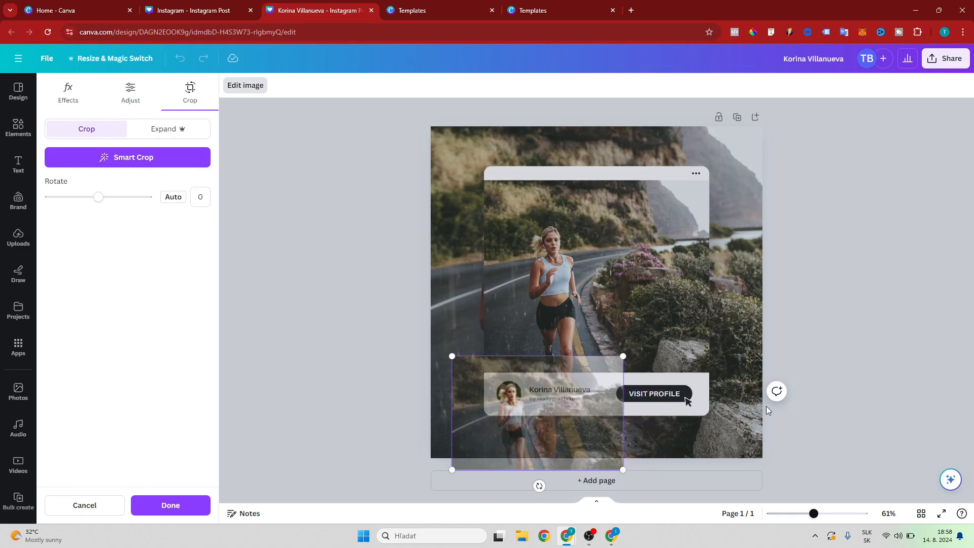
click(857, 368)
click(557, 390)
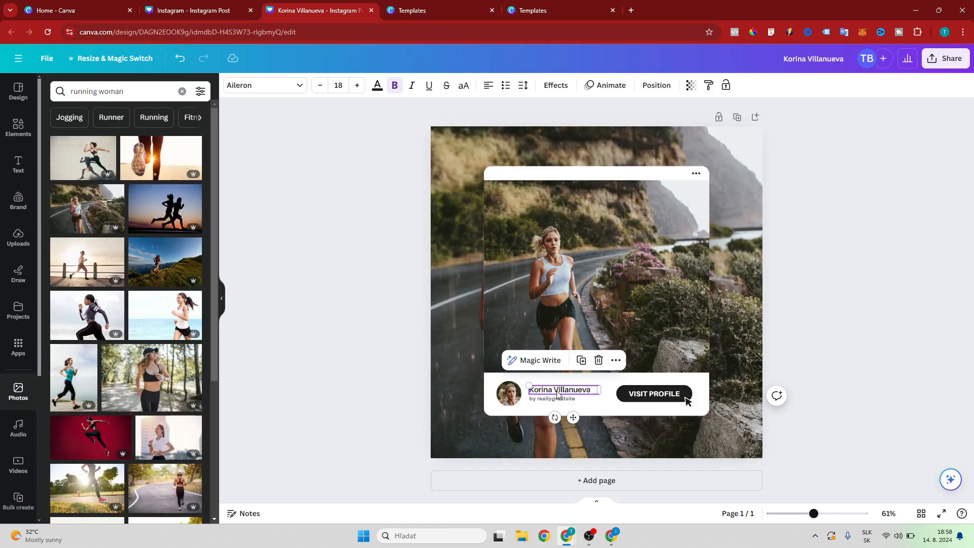
click(558, 390)
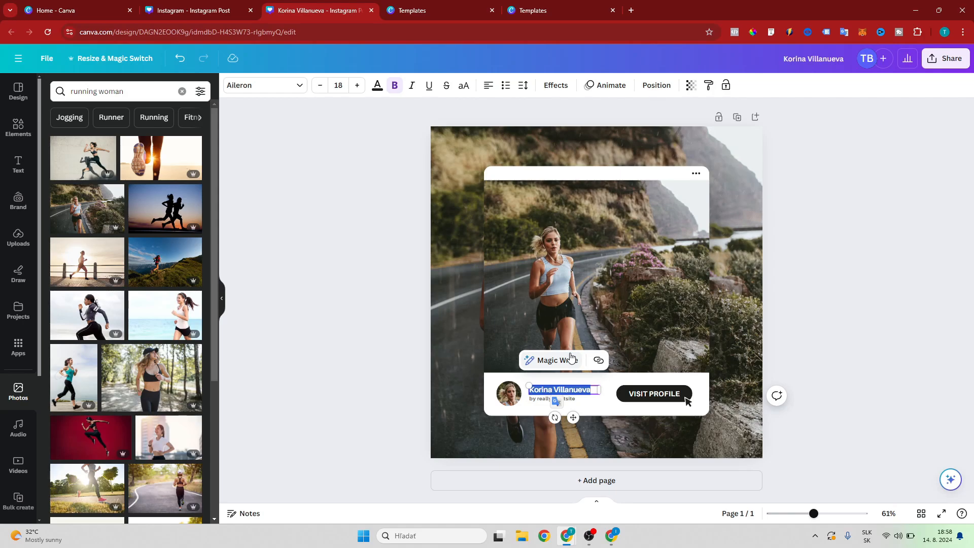
text(Ann)
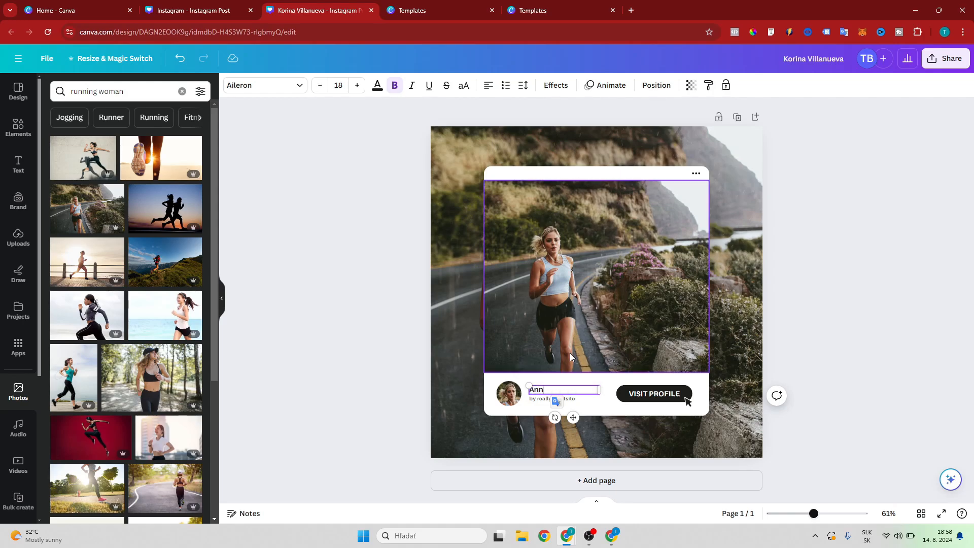
key(BackSpace)
key(BackSpace)
key(BackSpace)
key(alt)
text(@test instagram post)
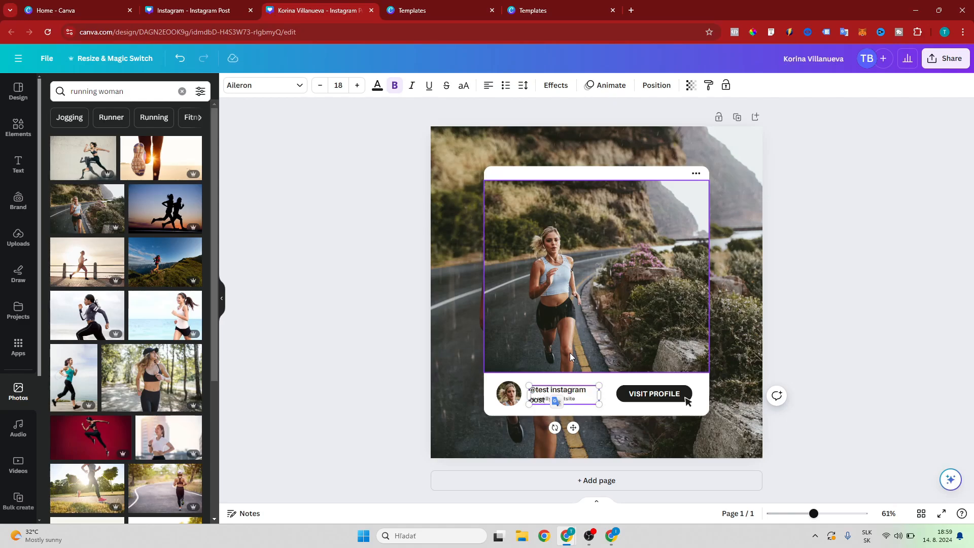
drag(599, 395, 607, 389)
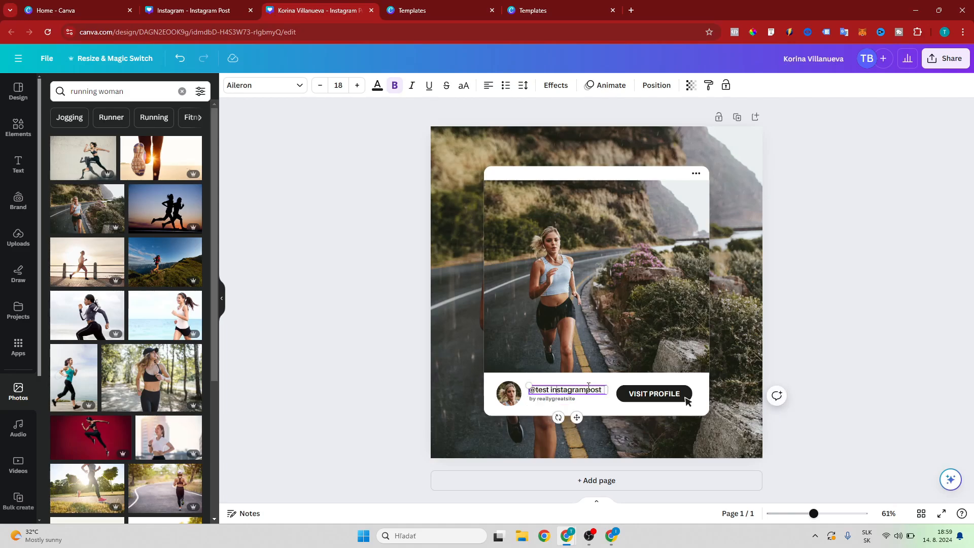
key(BackSpace)
- Replace the small line under the profile handle with "Be better every day"
click(541, 401)
click(542, 402)
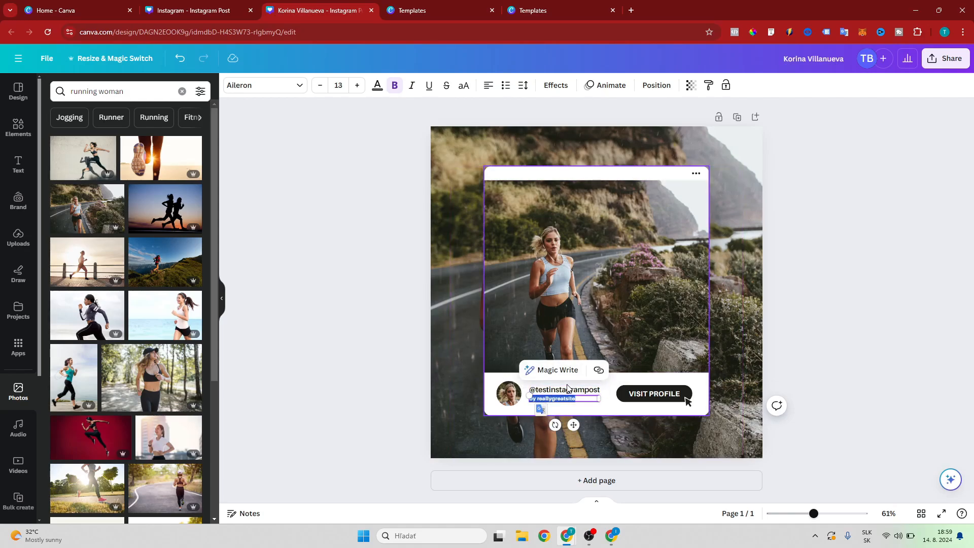
text(be better every day)
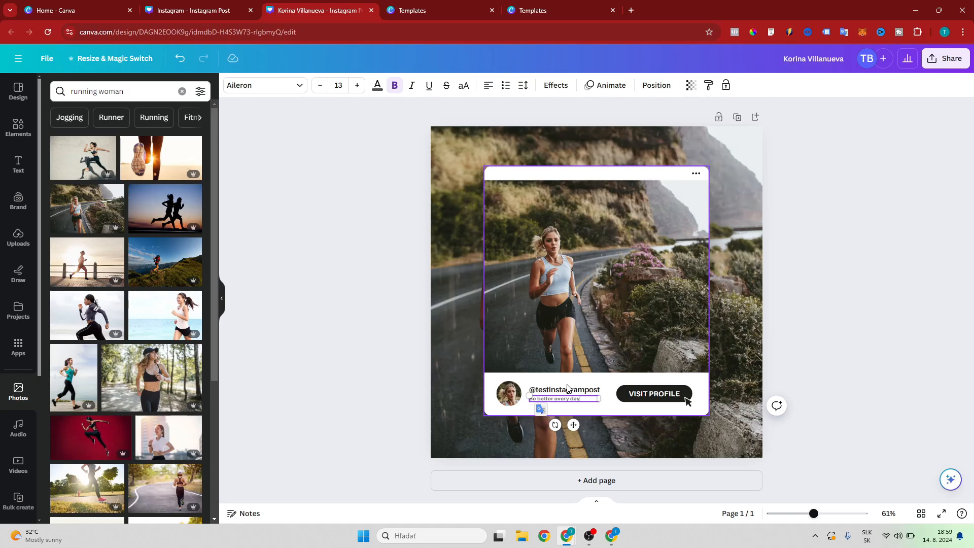
click(819, 352)
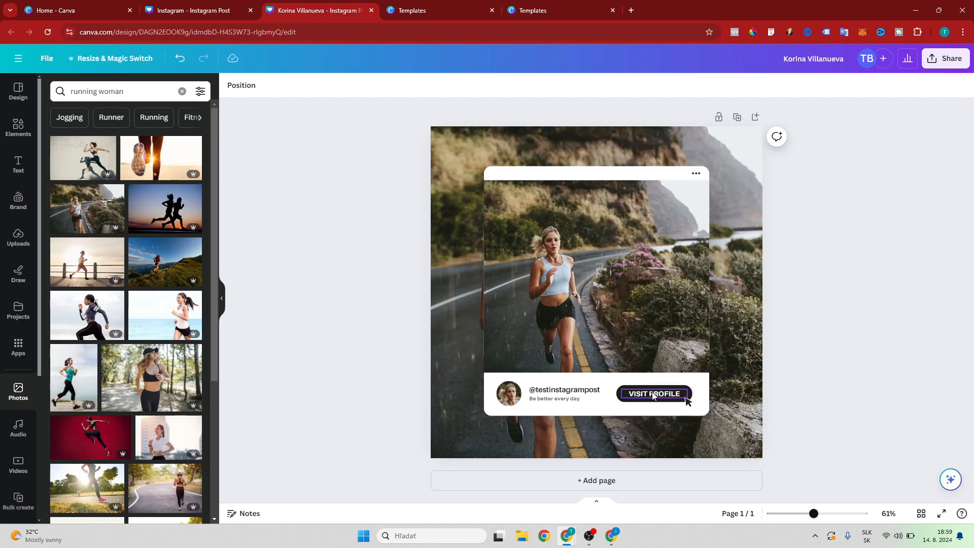
click(665, 400)
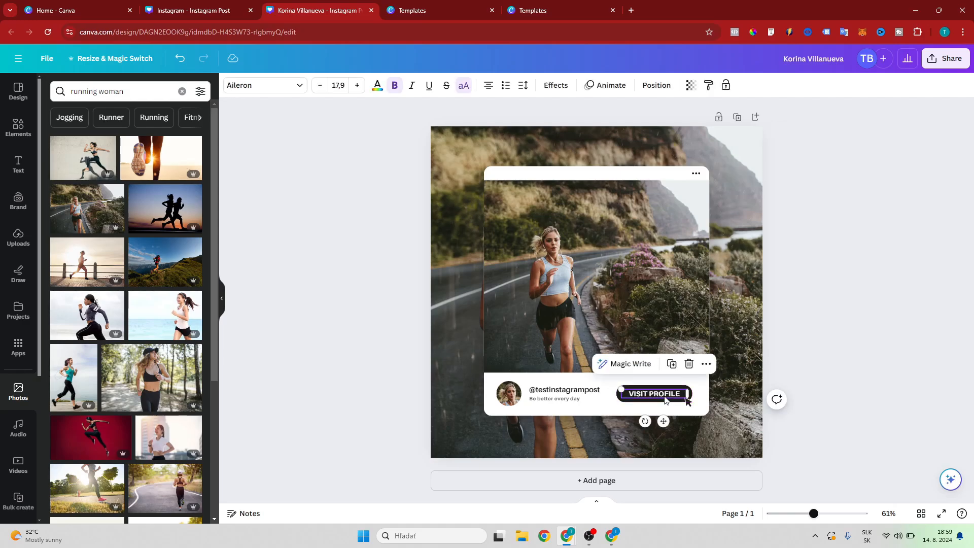
click(821, 358)
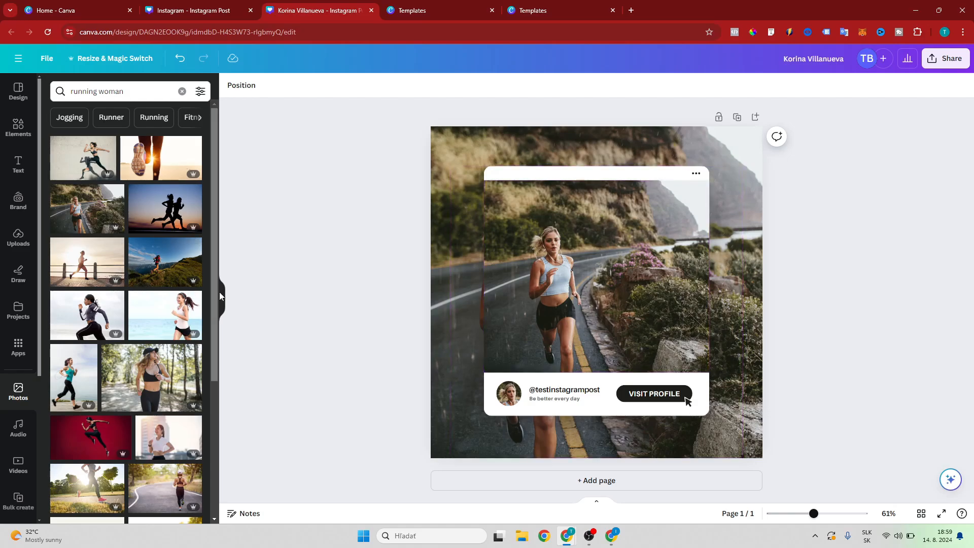
- Try a default heading on the page, look at the font choices for it, and delete the heading
click(18, 163)
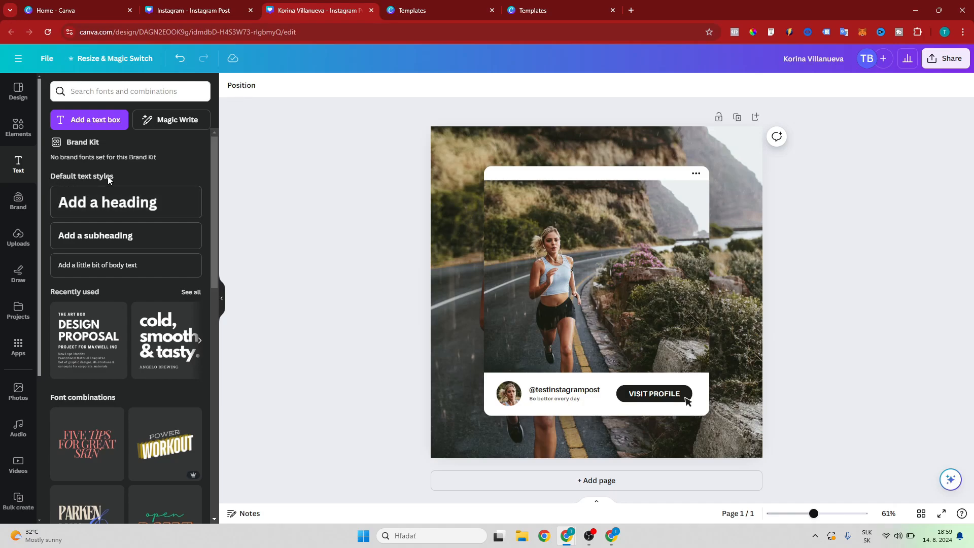
click(91, 214)
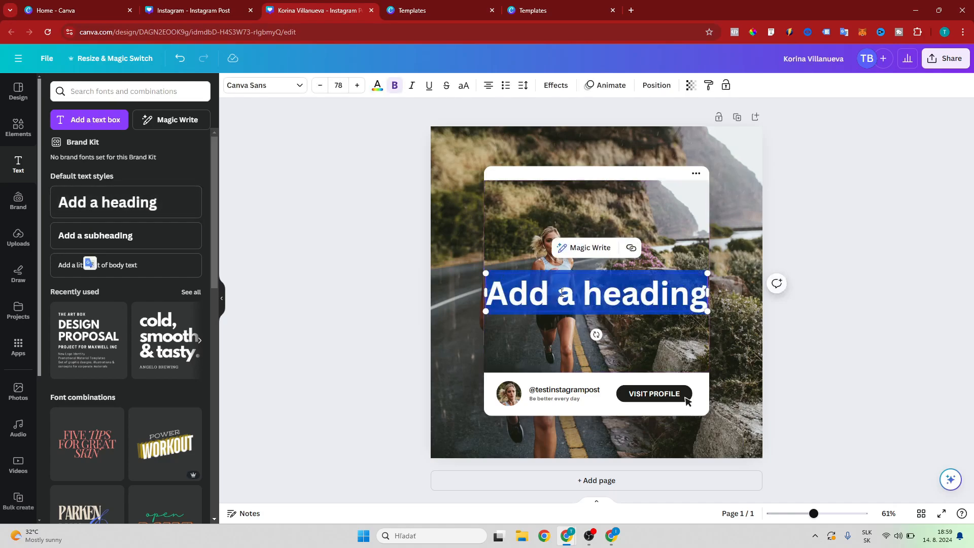
click(649, 295)
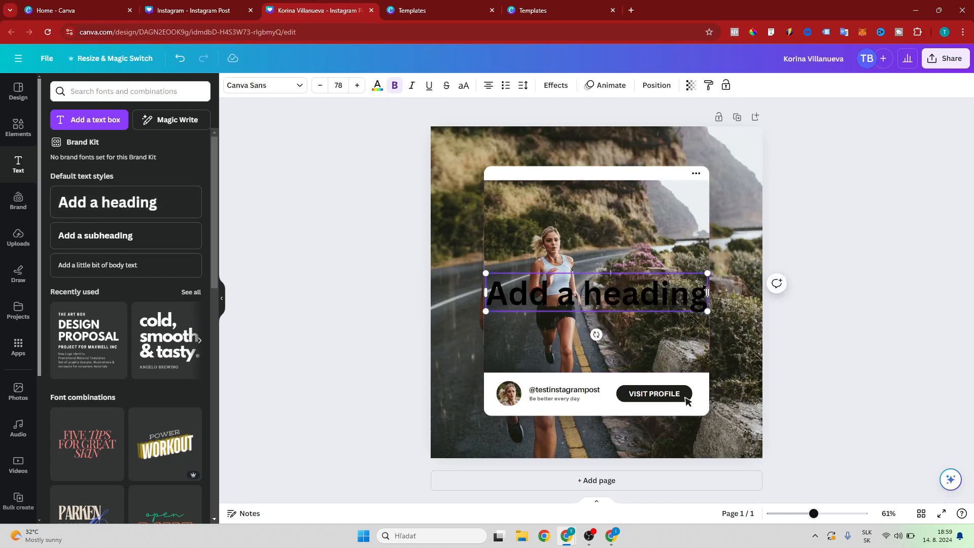
drag(707, 292, 487, 294)
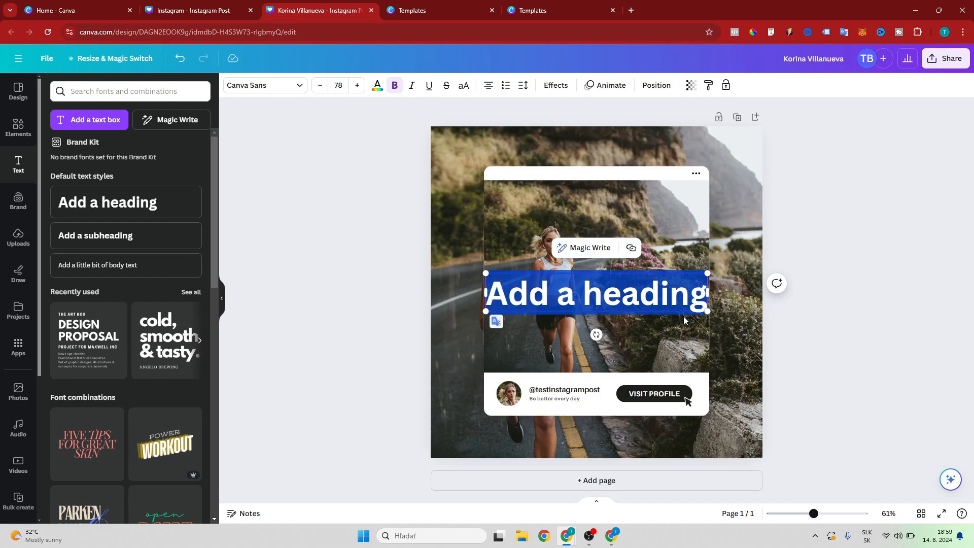
click(290, 91)
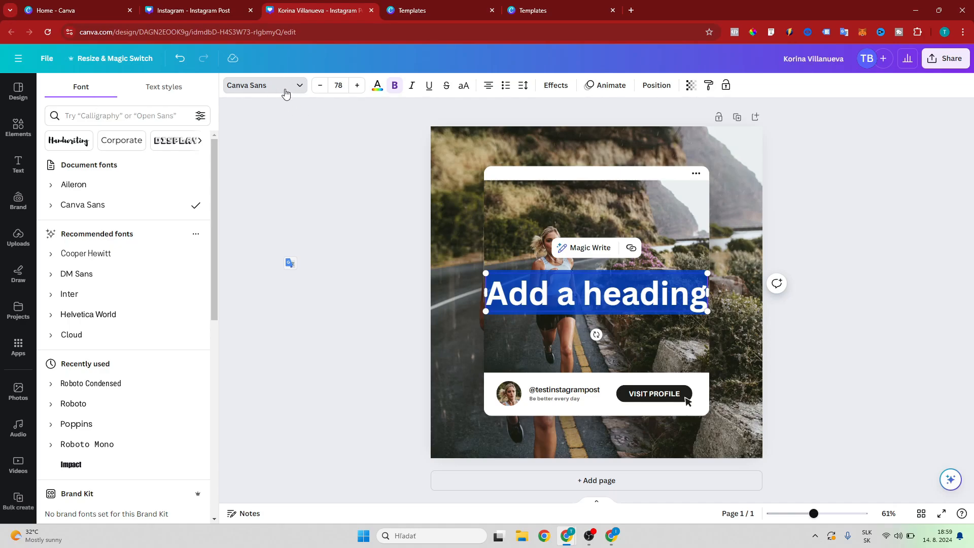
key(Escape)
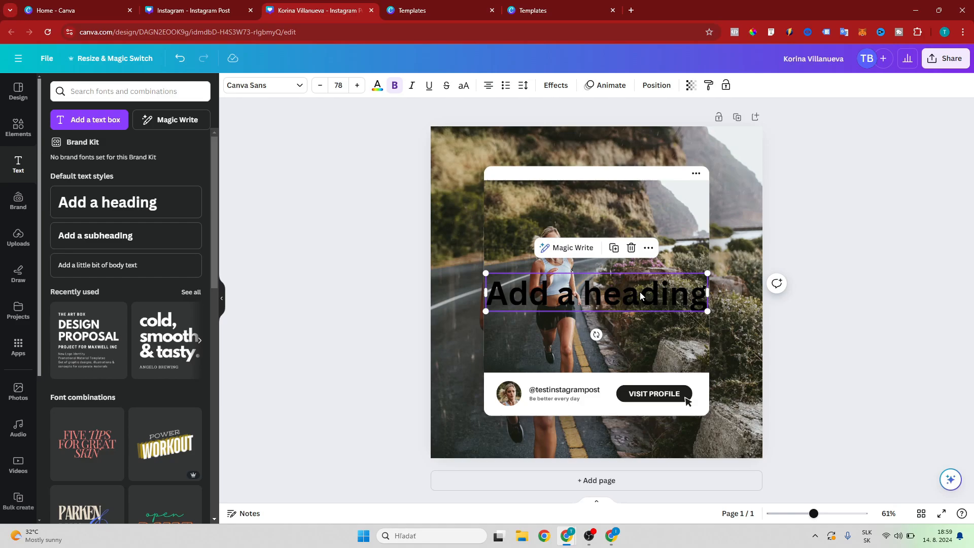
key(Delete)
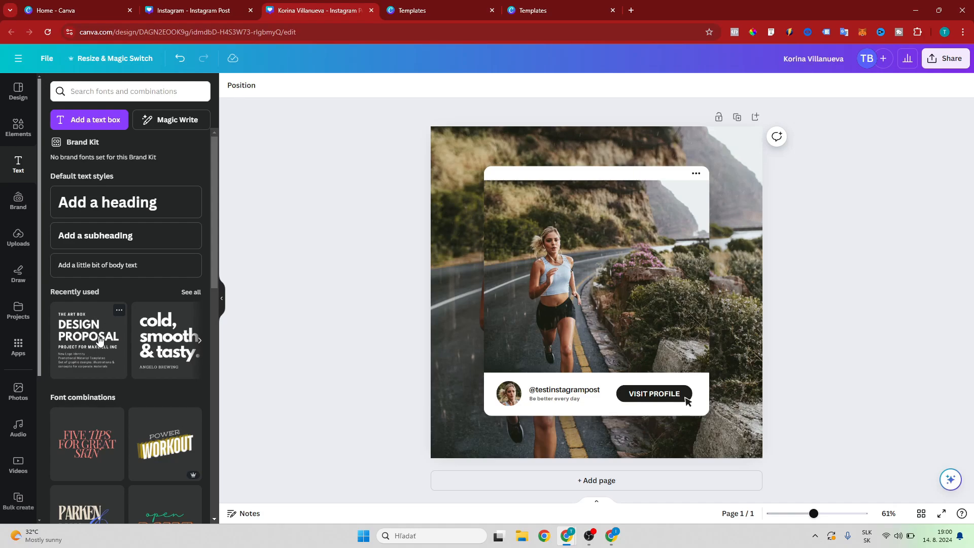
- Add the recently used "Design Proposal" font combination over the framed photo and move the text group slightly higher
drag(100, 340, 556, 225)
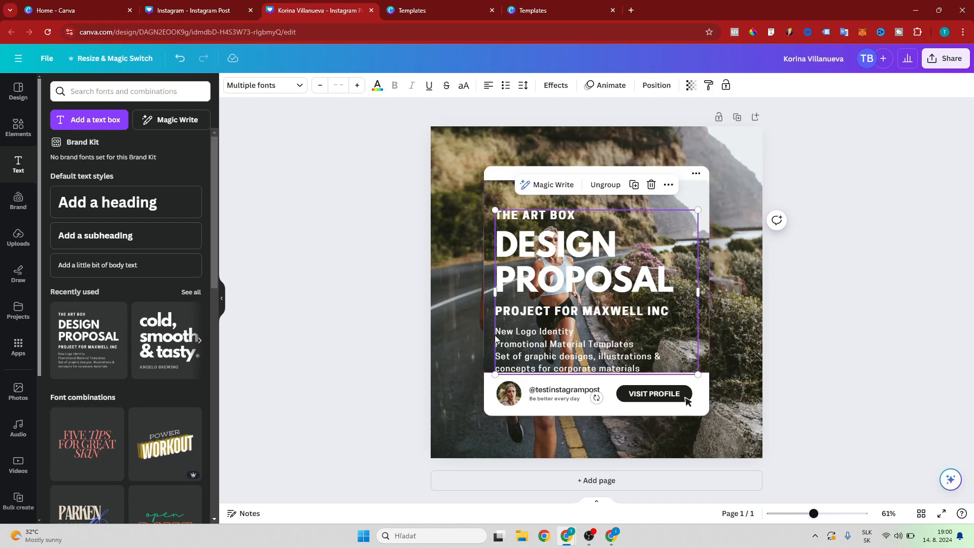
click(565, 217)
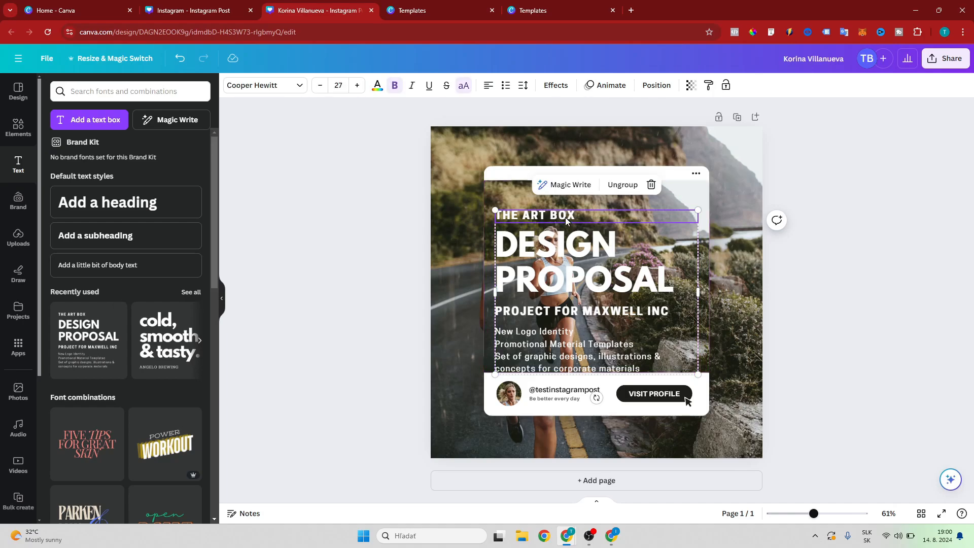
click(565, 217)
click(854, 328)
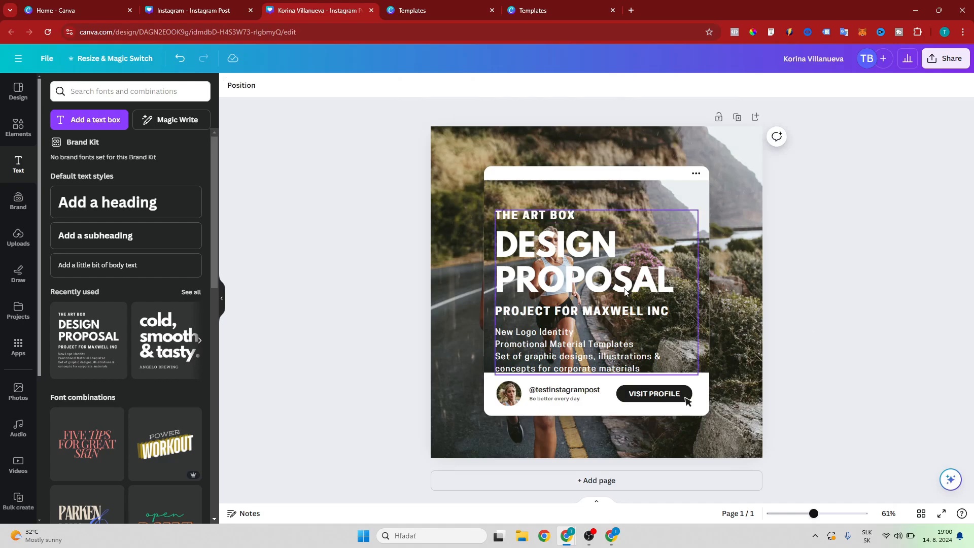
drag(625, 292, 630, 269)
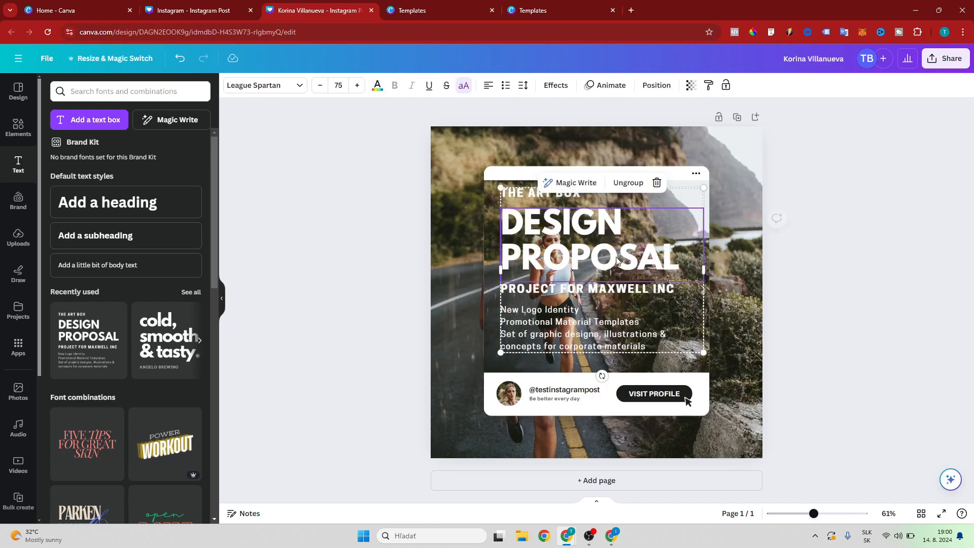
- Delete the "The Art Box" line, the body text and the "Project for Maxwell Inc" line from the text group, keeping only the heading
click(521, 192)
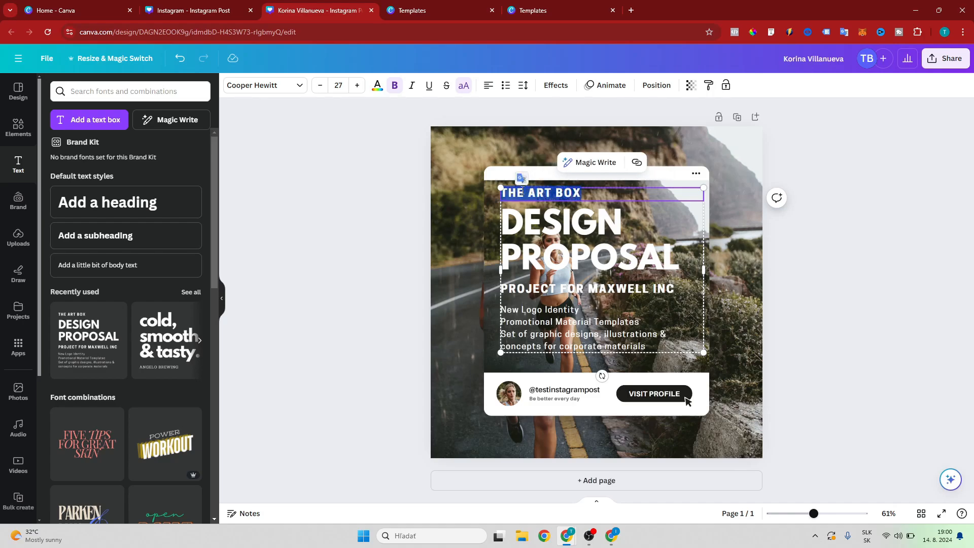
key(Escape)
click(551, 193)
key(Delete)
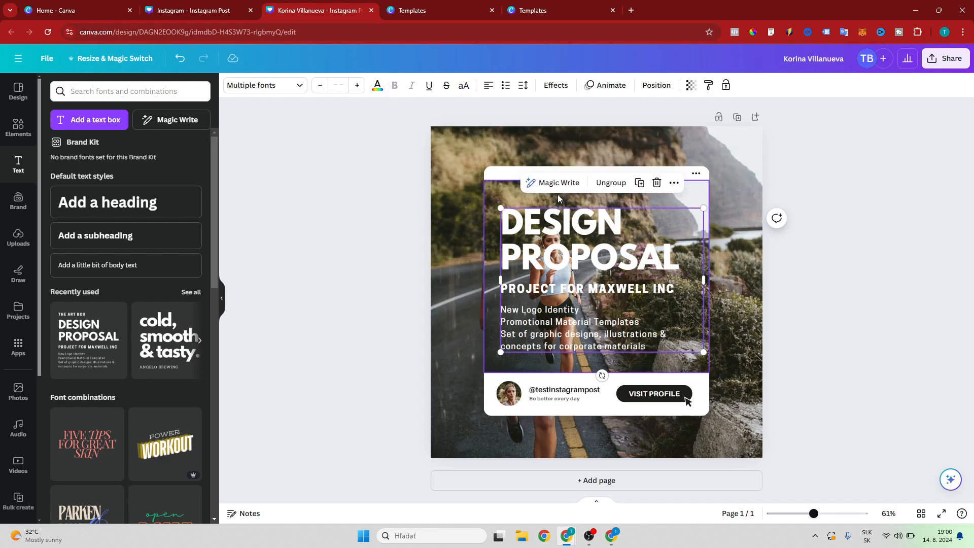
click(540, 309)
key(Delete)
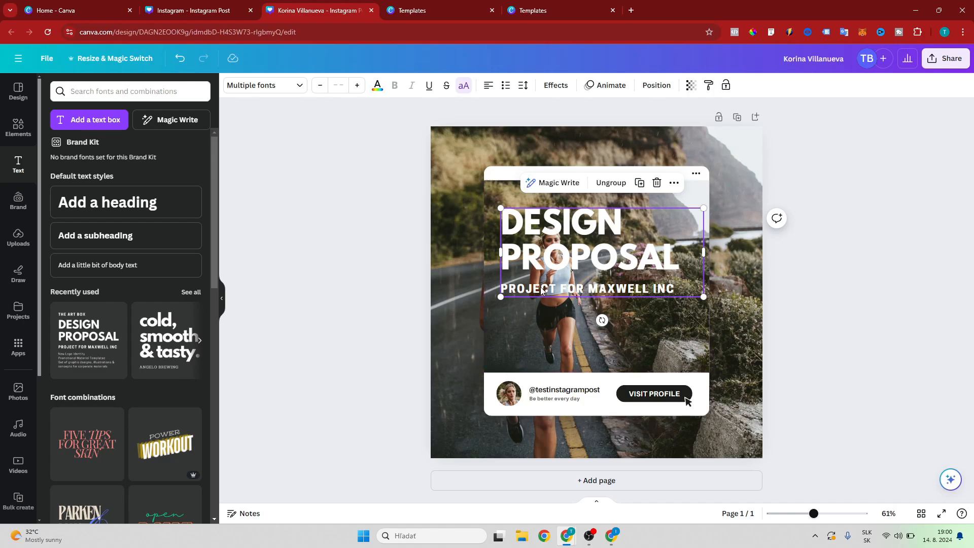
click(540, 288)
key(Delete)
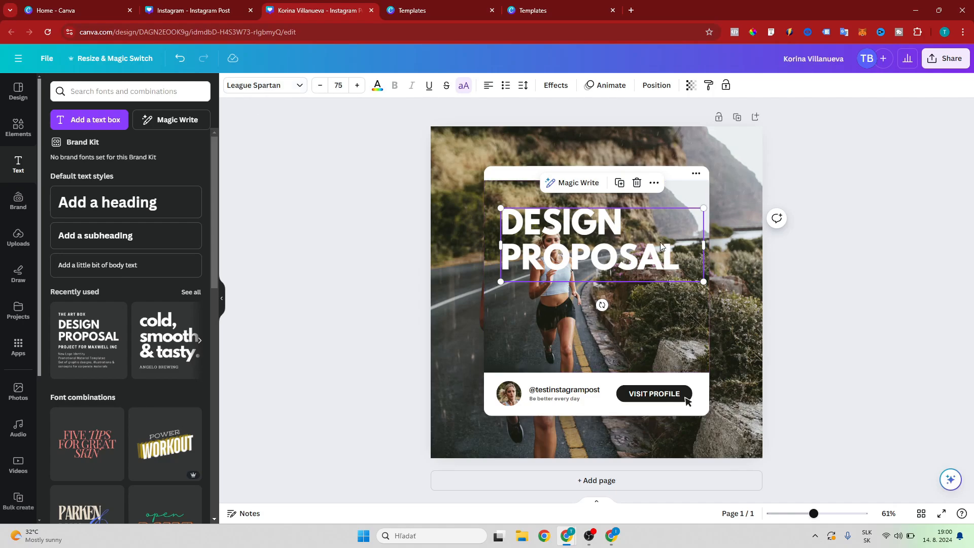
- Clear the "Design Proposal" wording from the remaining heading so its text box is empty
click(677, 254)
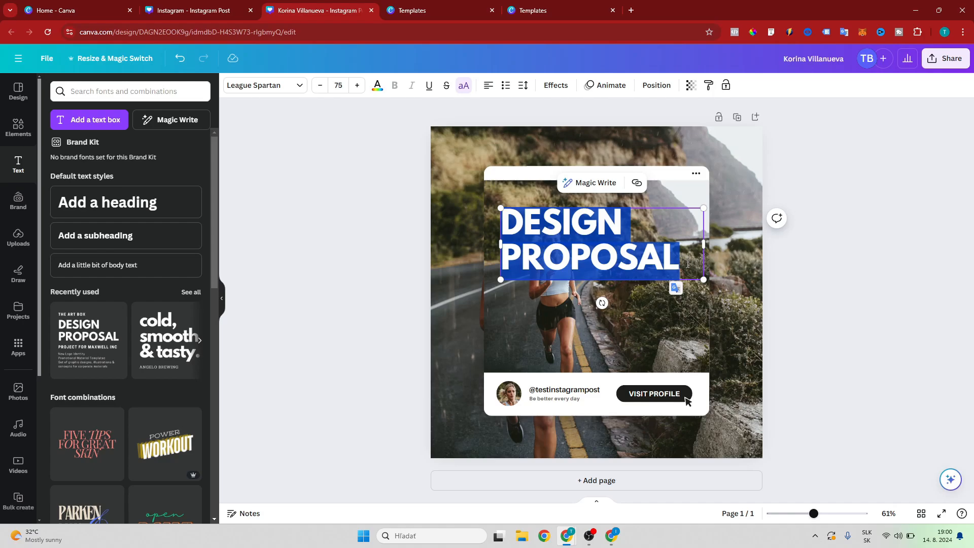
text(YE)
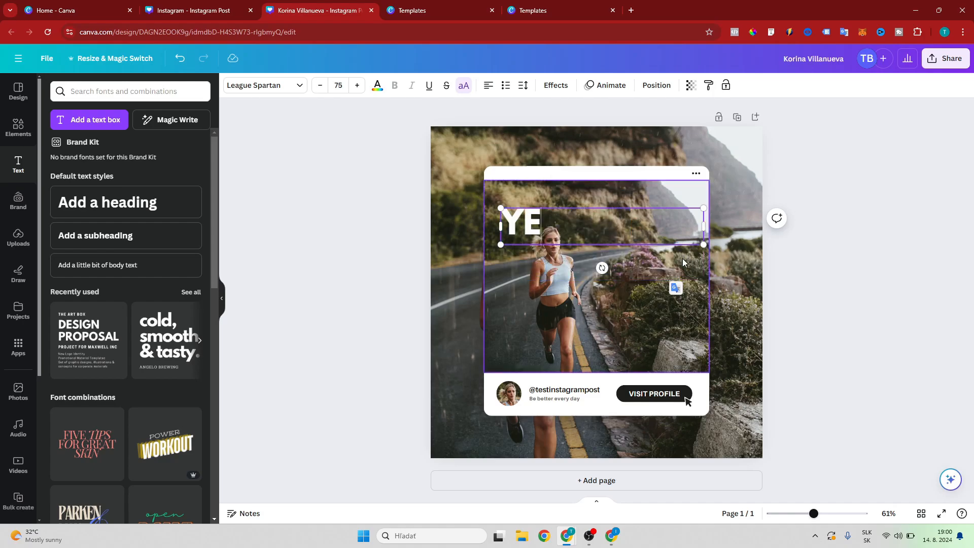
key(BackSpace)
key(BackSpace)
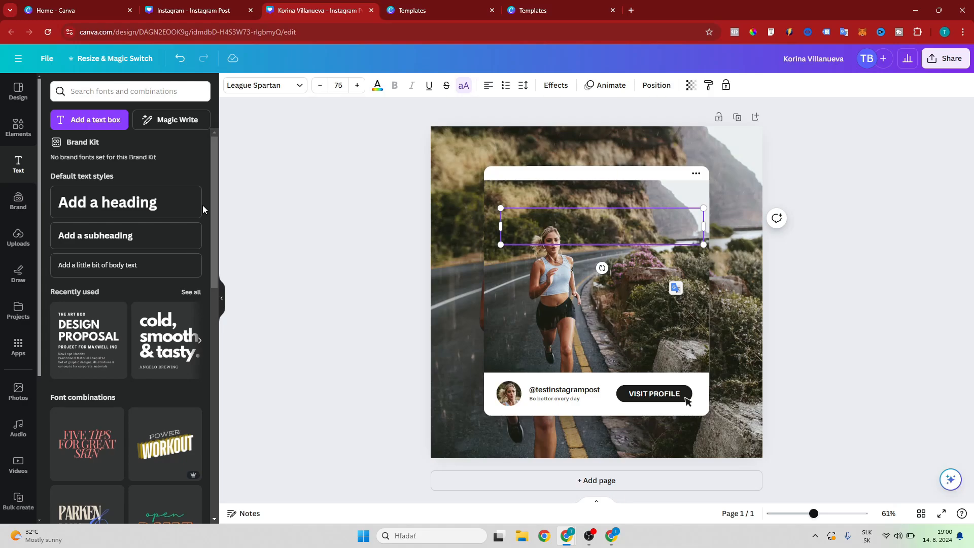
- Search the photo library for "motivation" to find ideas for the heading's wording
click(18, 393)
click(137, 95)
key(ctrl+a)
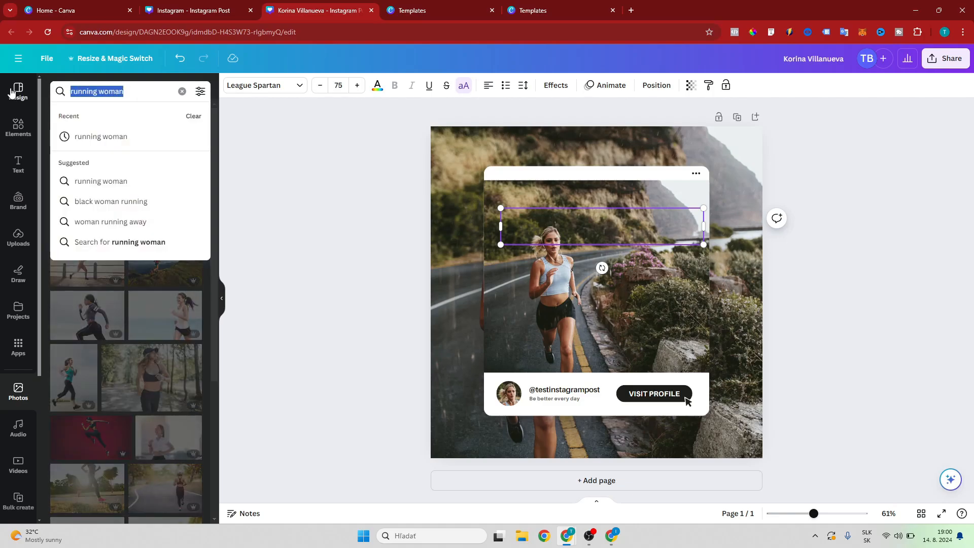
text(motivation)
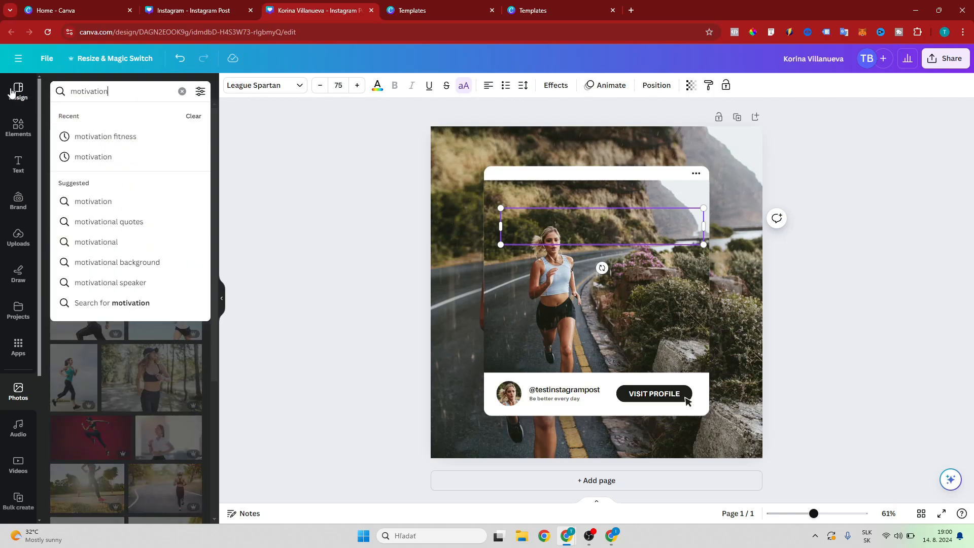
key(Return)
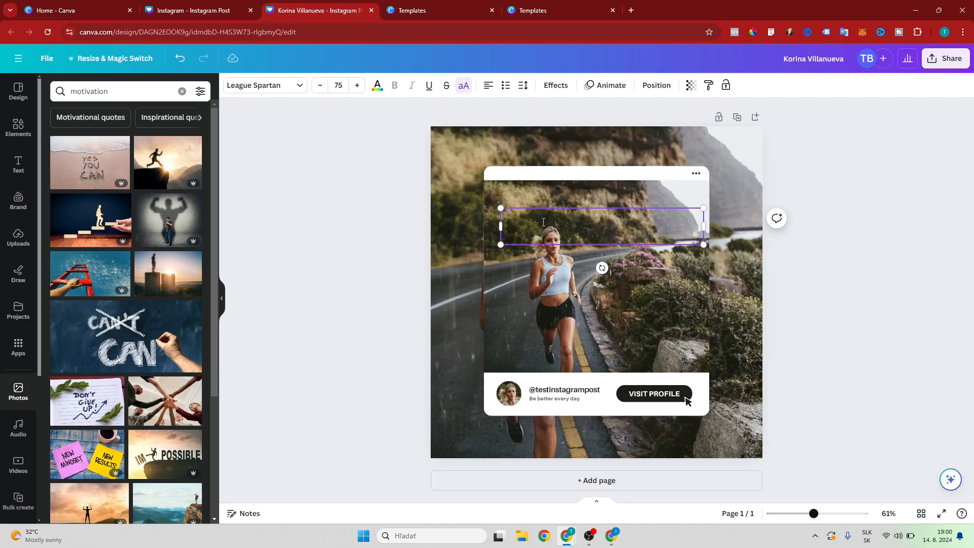
- Write "YES YOU CAN" in the empty heading, with each word on its own line
text(YES)
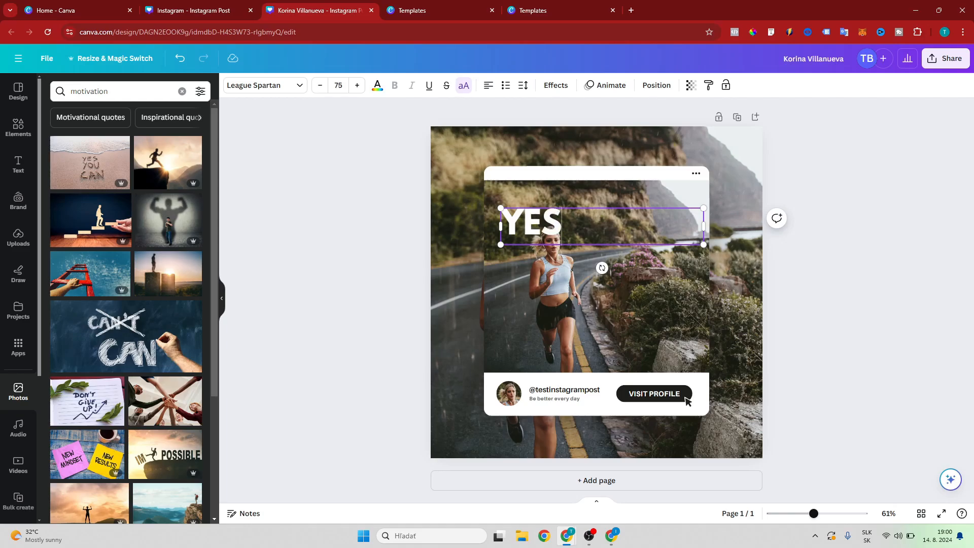
key(Return)
text(YOU)
key(Return)
text(CAN)
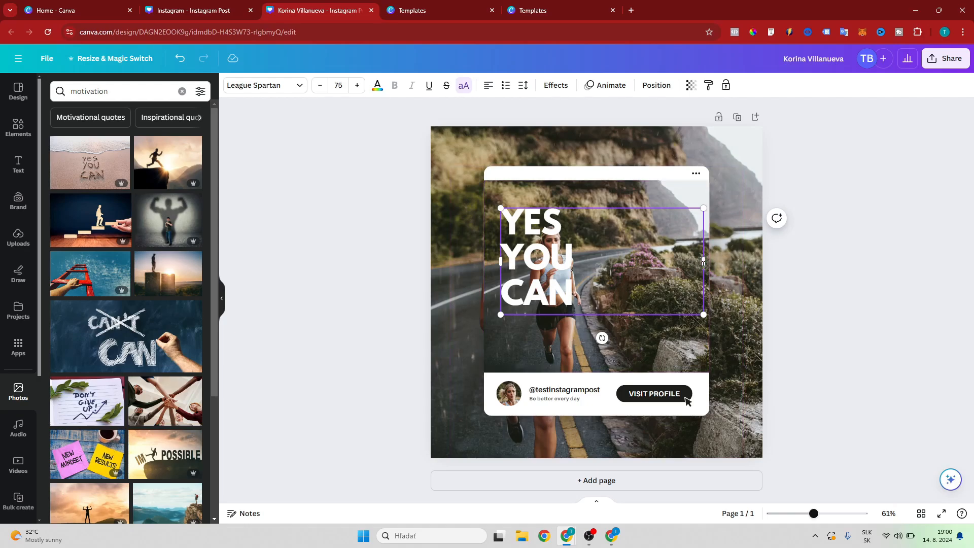
- Narrow the heading's text box to fit its words and place it over the framed photo, beside the running woman
drag(703, 261, 590, 247)
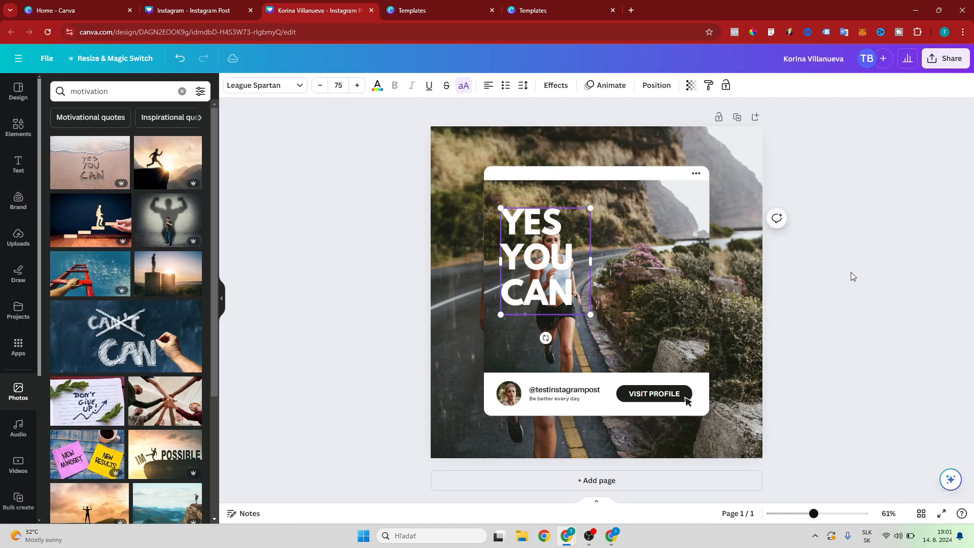
drag(530, 263, 629, 278)
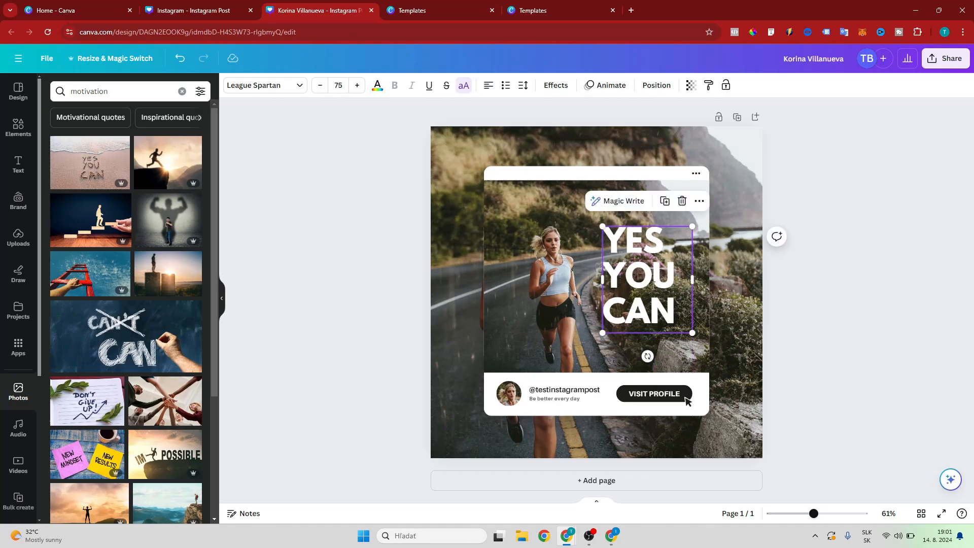
click(851, 297)
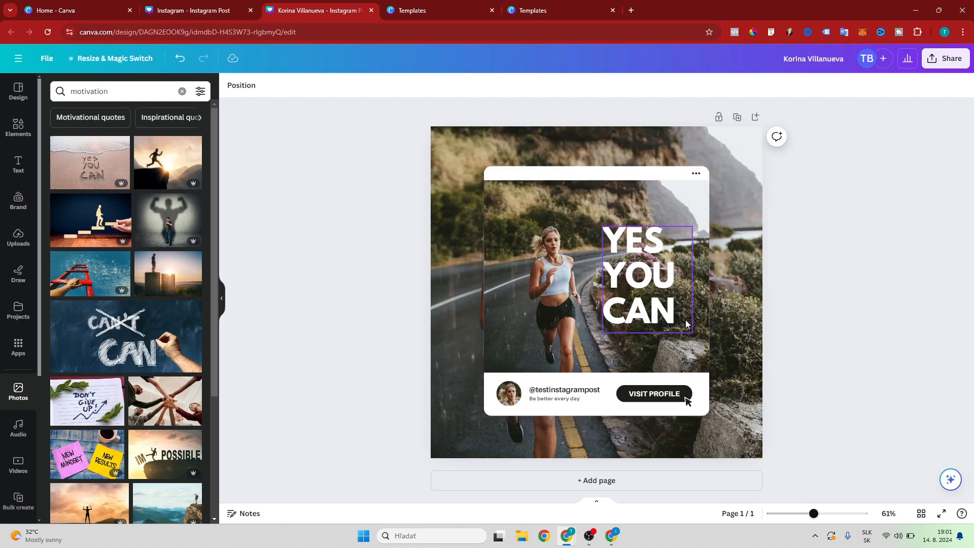
- Enlarge the "YES YOU CAN" heading to size 99.3 and narrow its text box to fit the words
click(658, 280)
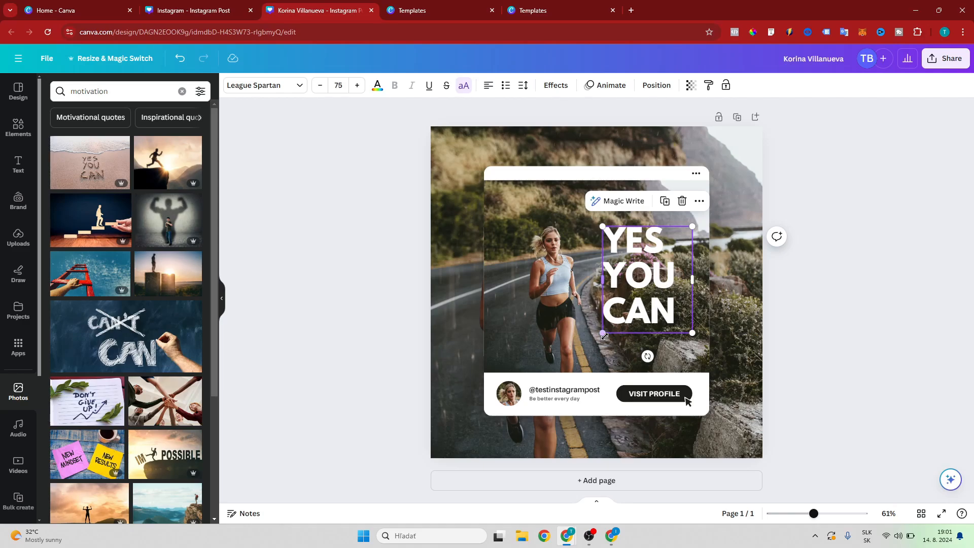
drag(603, 332, 659, 312)
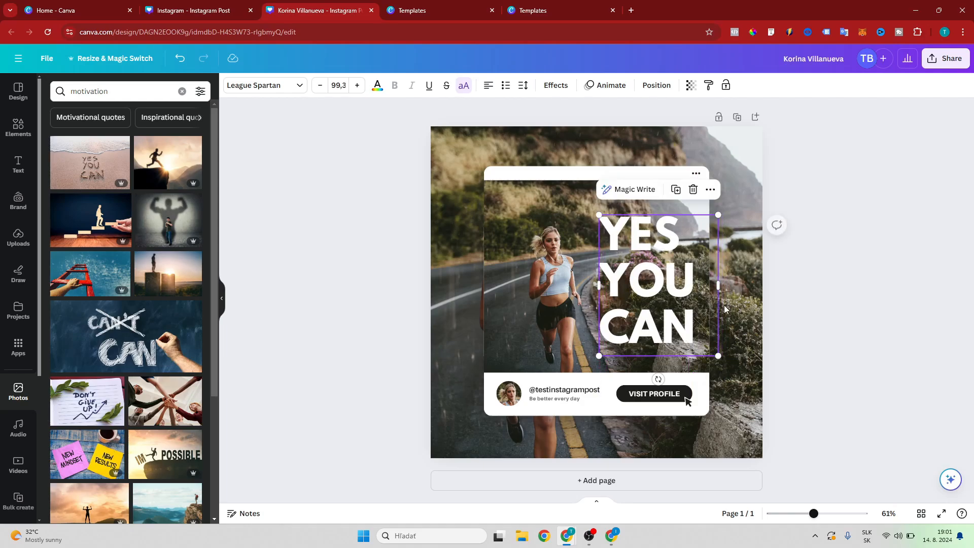
drag(718, 286, 667, 285)
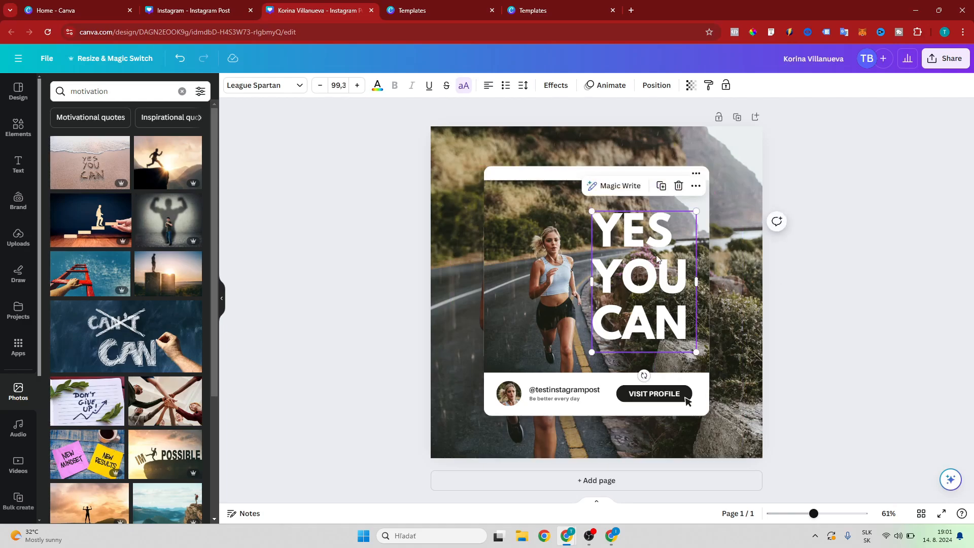
- Center-align the "YES YOU CAN" heading, scale it down to about size 83.4 and move it slightly lower beside the runner
click(489, 87)
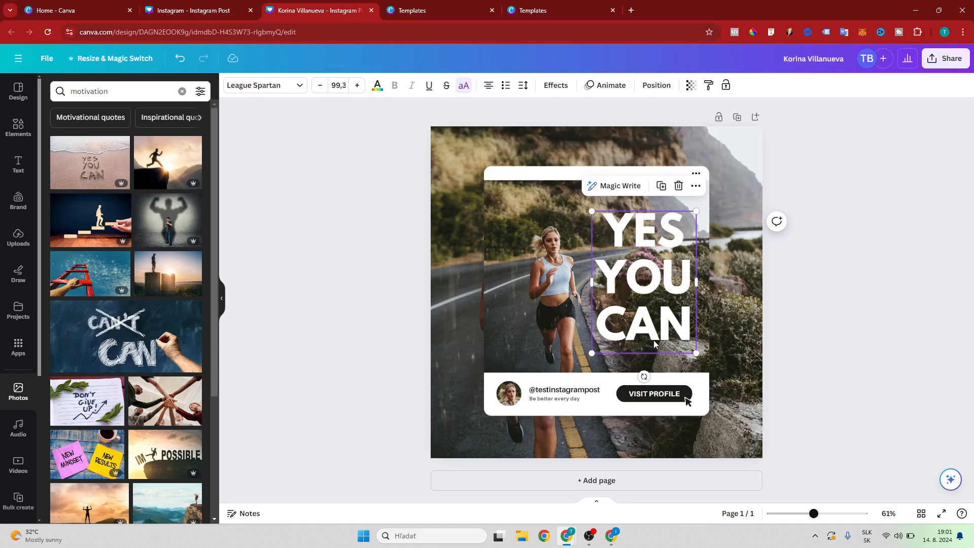
drag(654, 318, 653, 321)
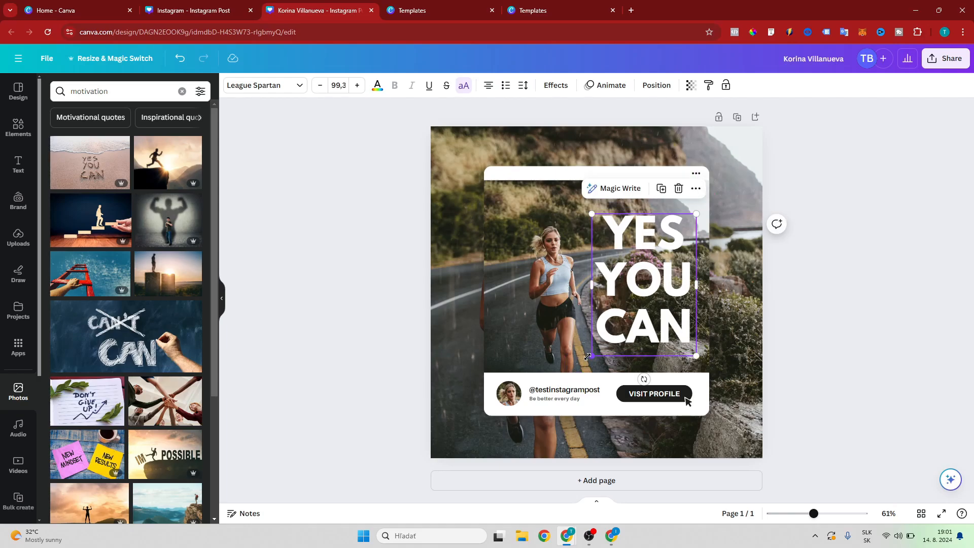
drag(592, 358, 608, 334)
drag(642, 280, 640, 298)
click(885, 287)
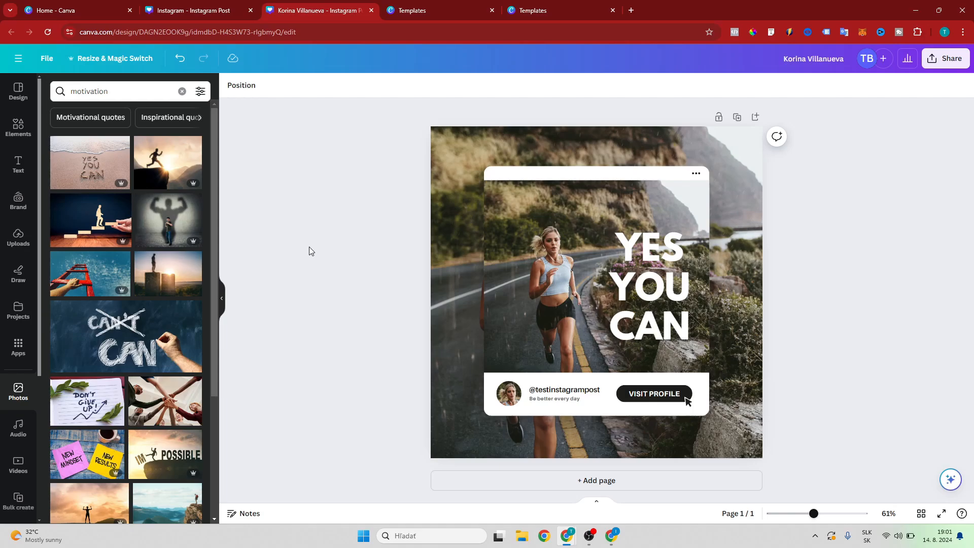
- Search the design elements for "shadow" and show all matching graphics
click(660, 288)
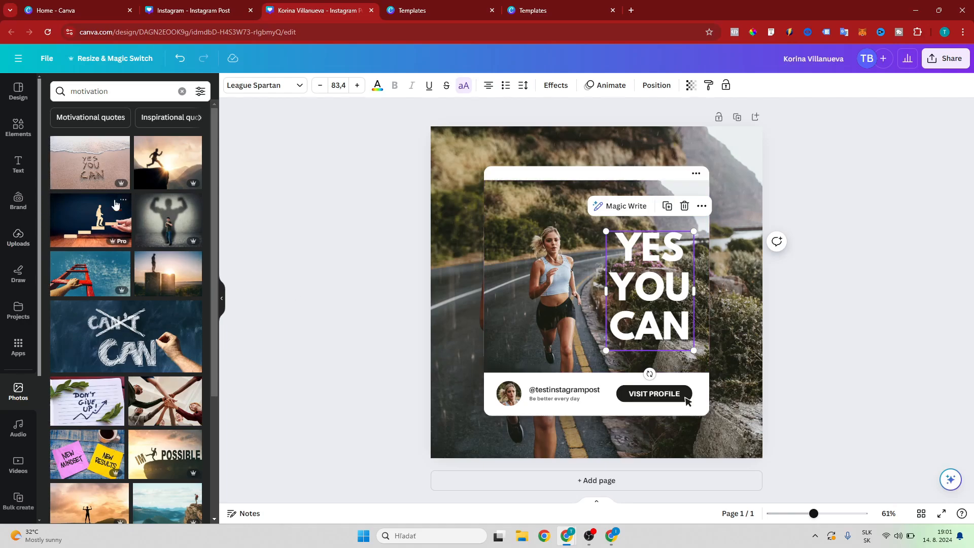
click(19, 128)
click(104, 92)
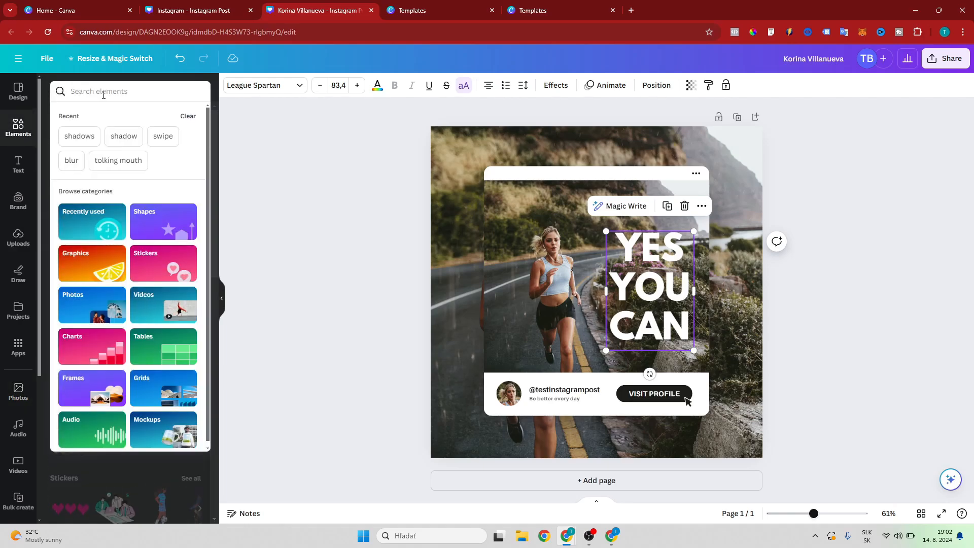
text(shad)
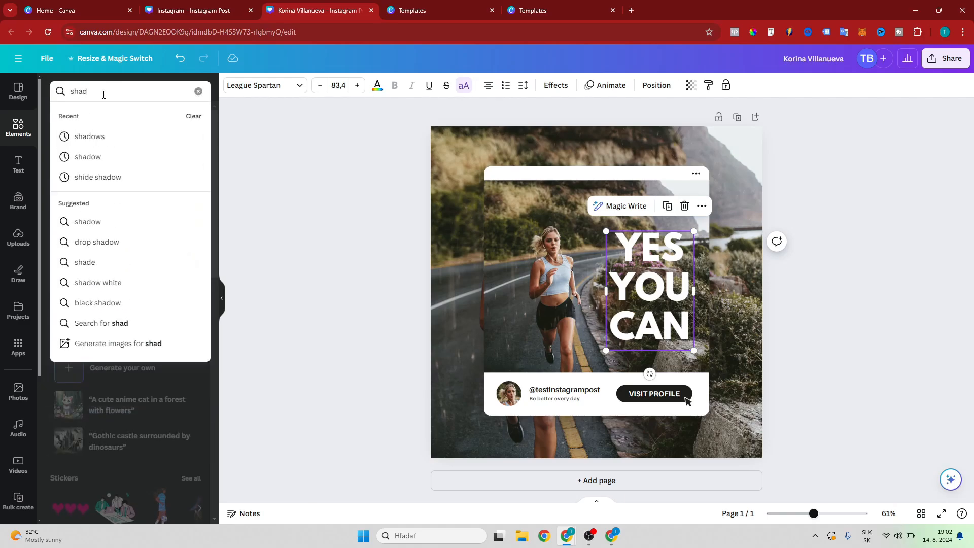
text(ows)
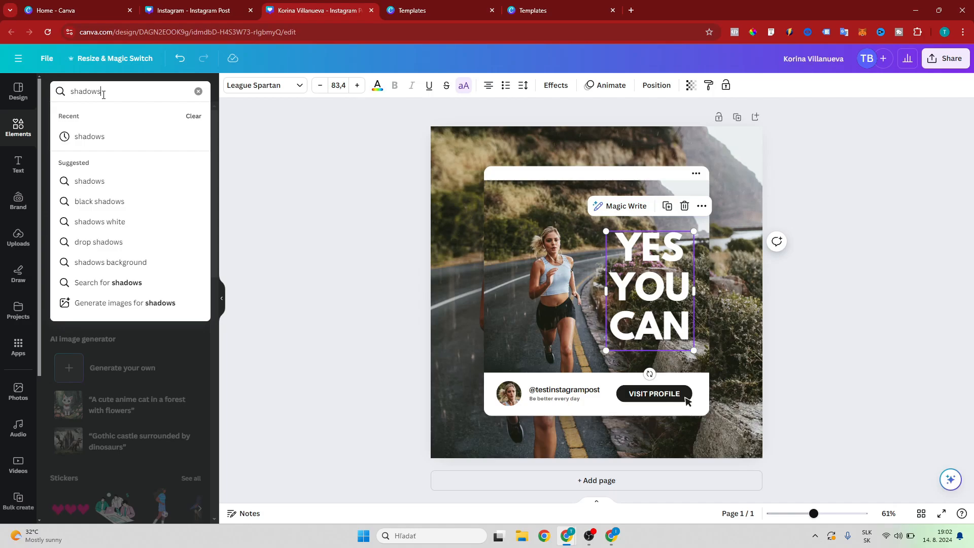
key(Return)
click(126, 97)
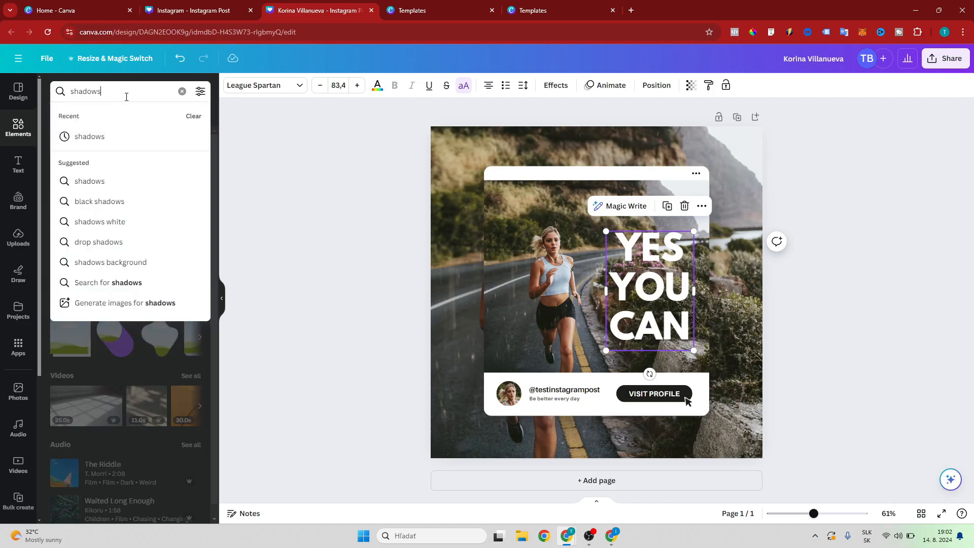
key(BackSpace)
key(Return)
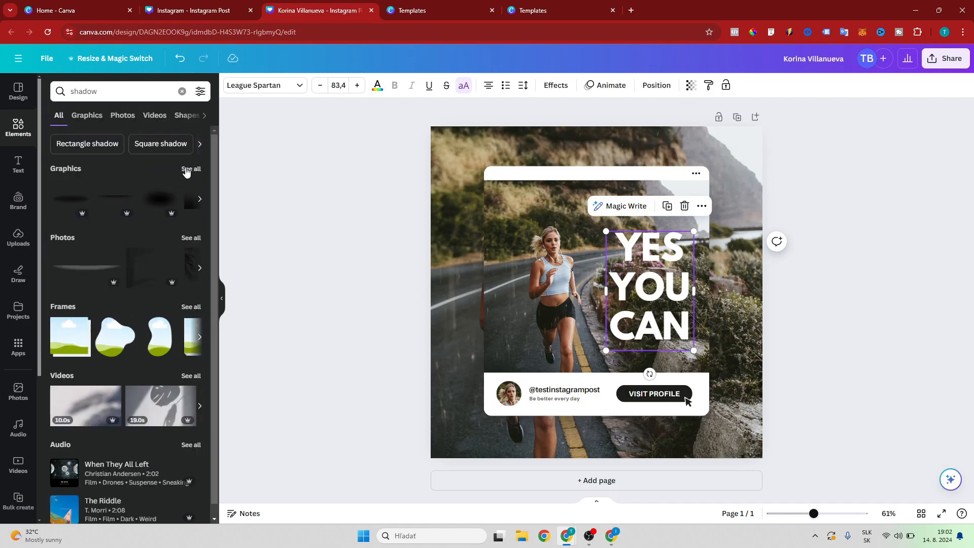
click(191, 169)
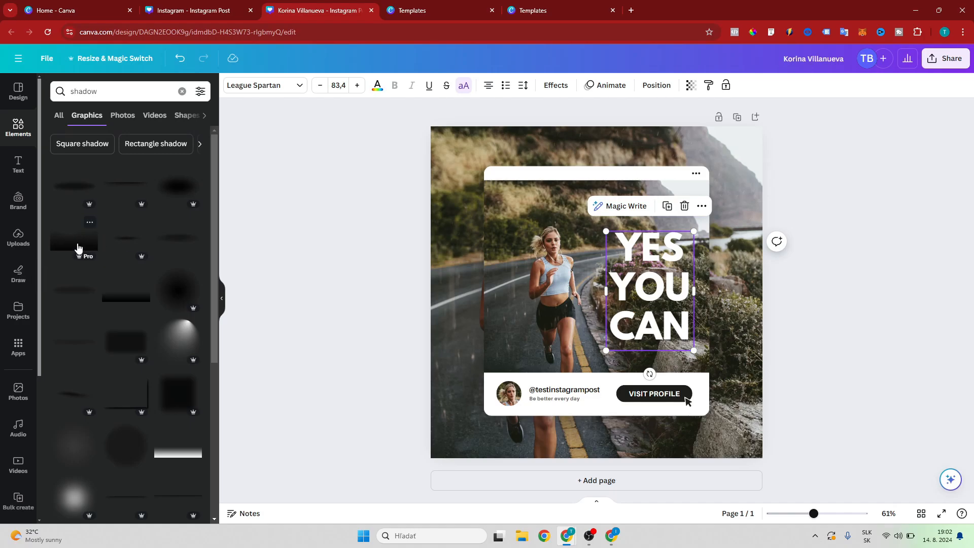
- Add the black gradient shadow graphic, rotate it to -90° and align it with the framed photo's upper and right edges
click(78, 247)
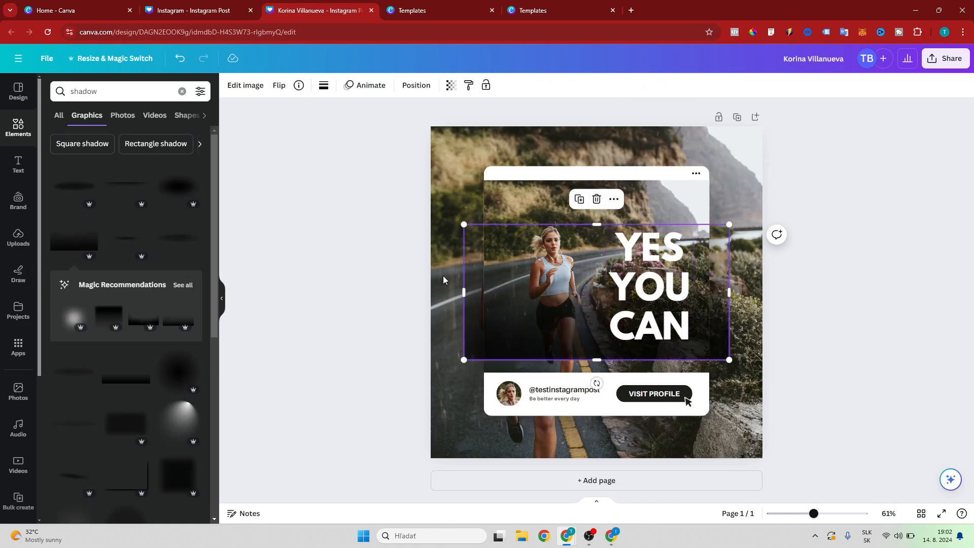
drag(531, 329, 582, 400)
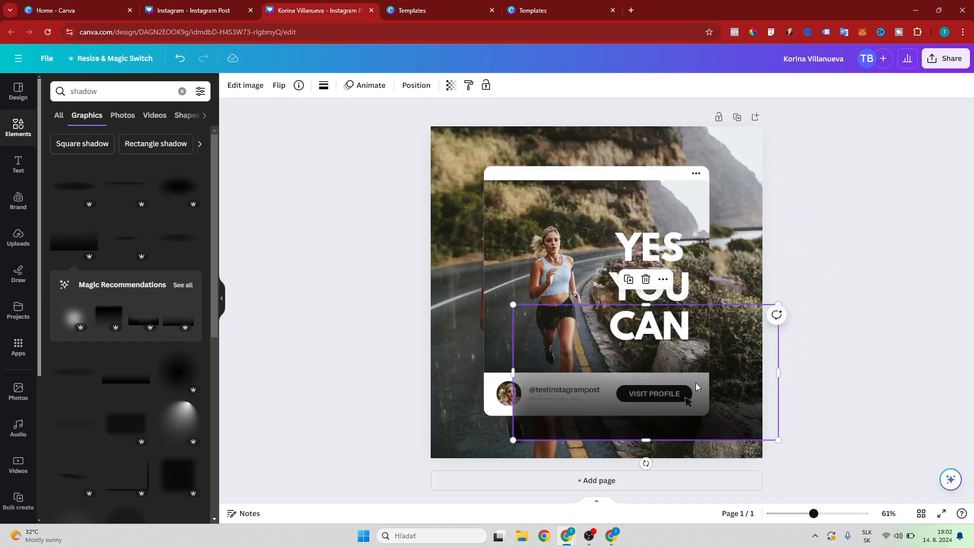
drag(645, 463, 727, 362)
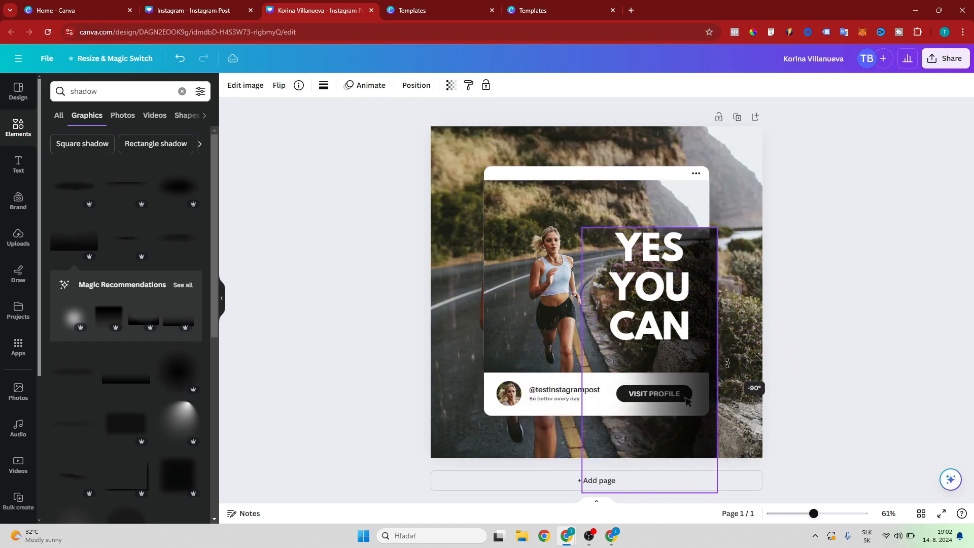
drag(693, 459, 685, 414)
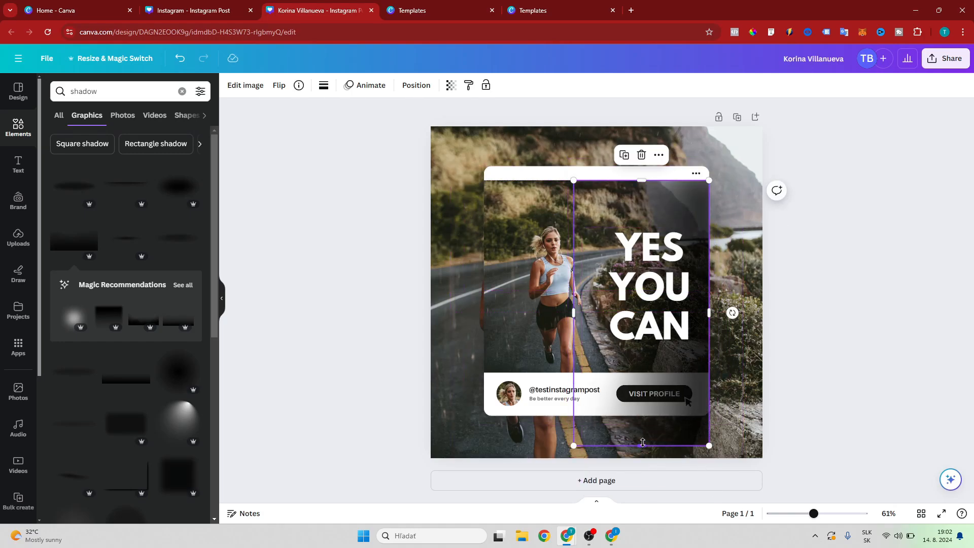
- Shorten the rotated shadow so it ends at the framed photo's lower edge, and select it again
drag(642, 445, 645, 385)
click(645, 266)
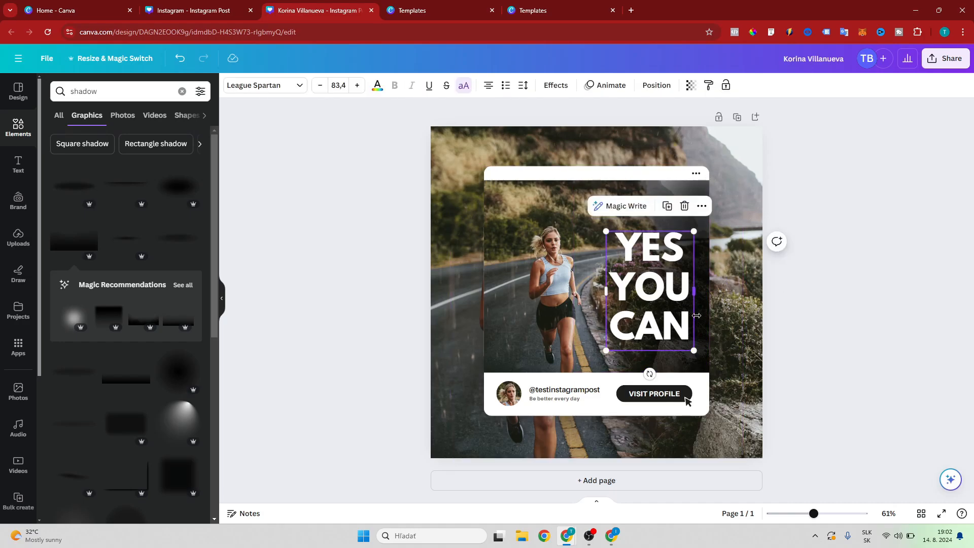
click(861, 296)
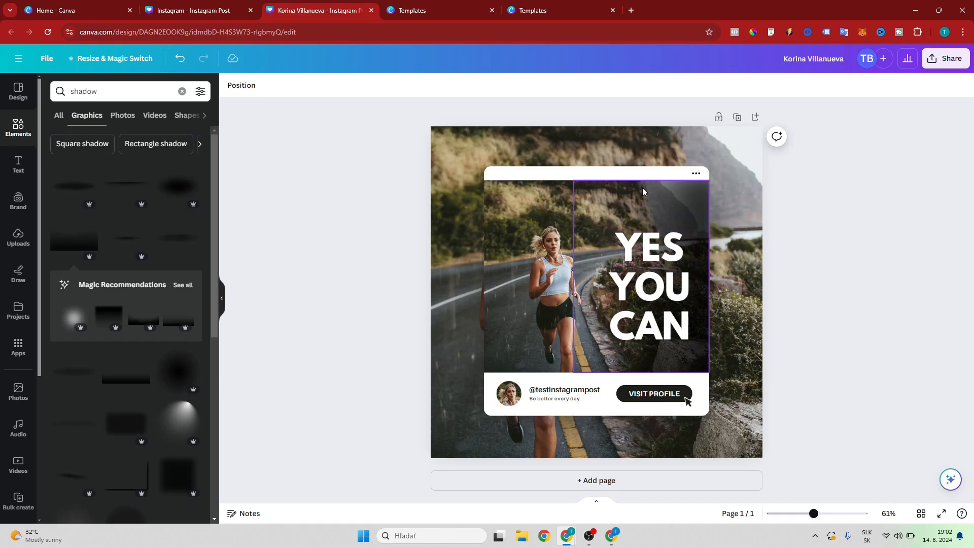
click(648, 220)
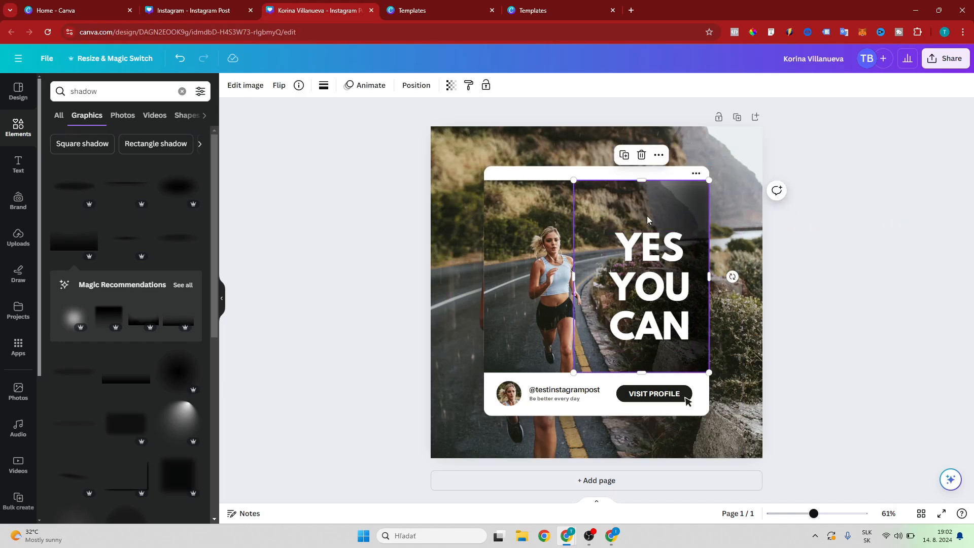
- Narrow the gradient shadow from its runner-side edge to about 626 × 425 and align its outer edge with the framed photo's right edge
mouse_move(573, 278)
mouse_down()
mouse_move(484, 280)
mouse_move(579, 279)
mouse_up()
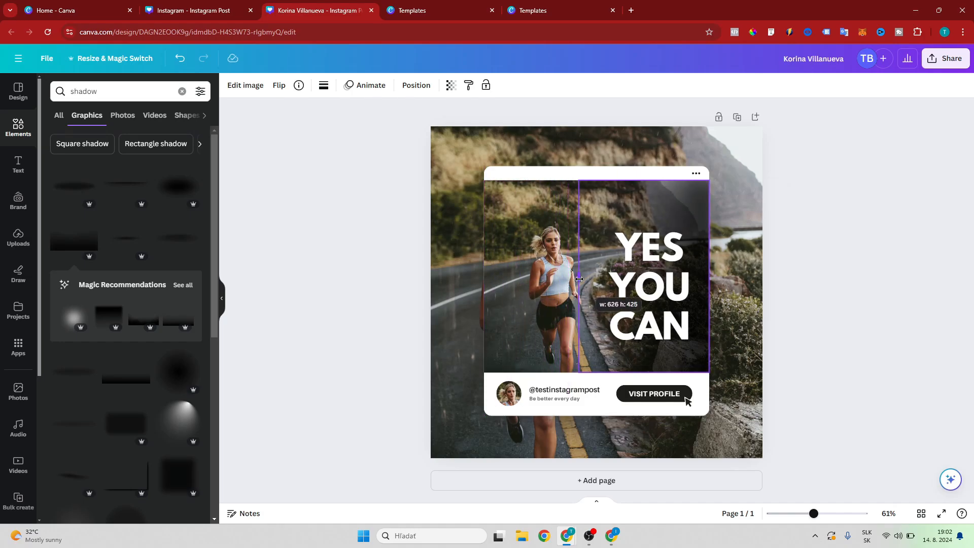
click(910, 266)
click(635, 253)
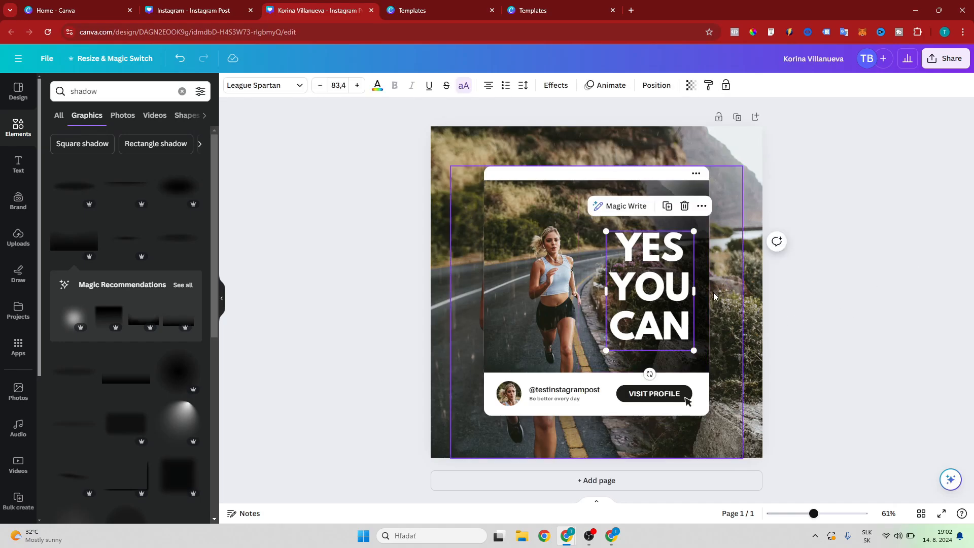
click(706, 324)
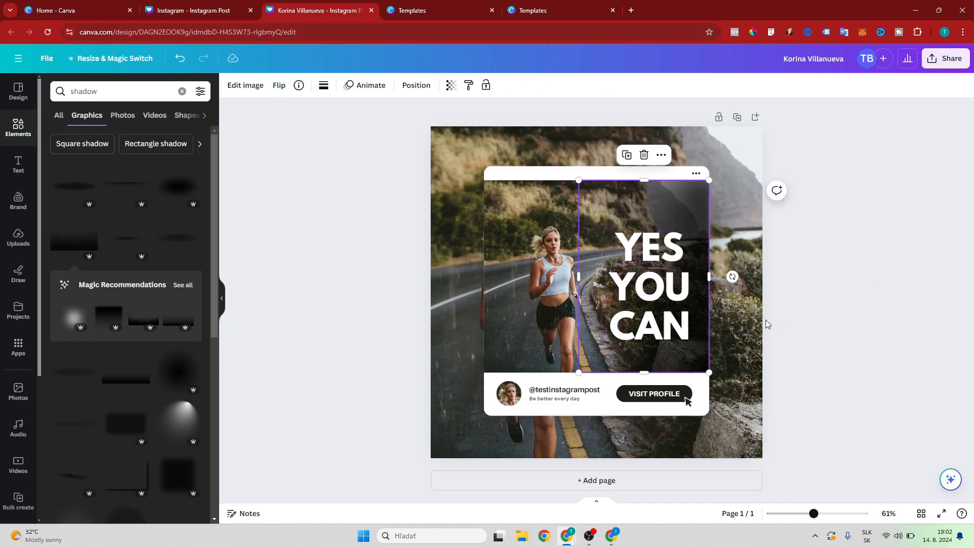
ctrl+scroll(710, 269, up, 5)
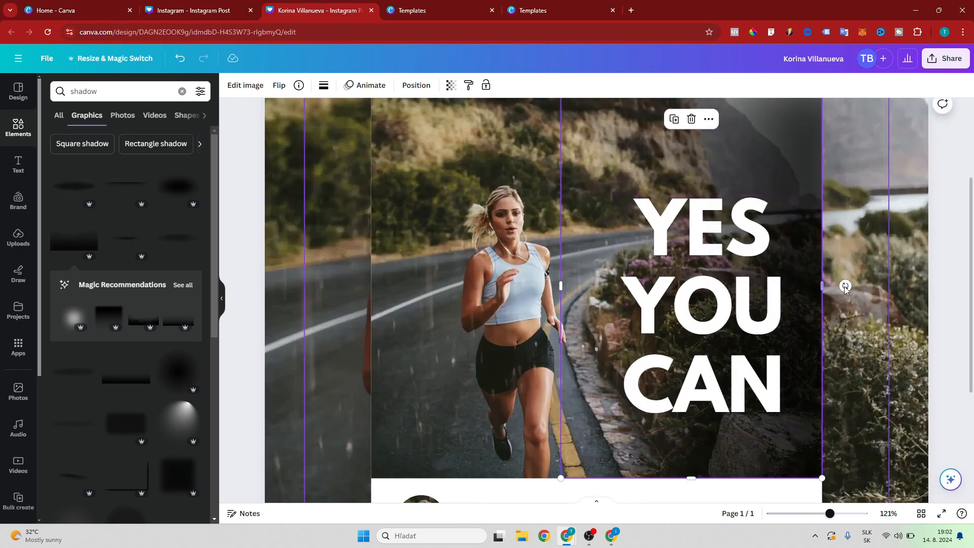
drag(821, 285, 823, 283)
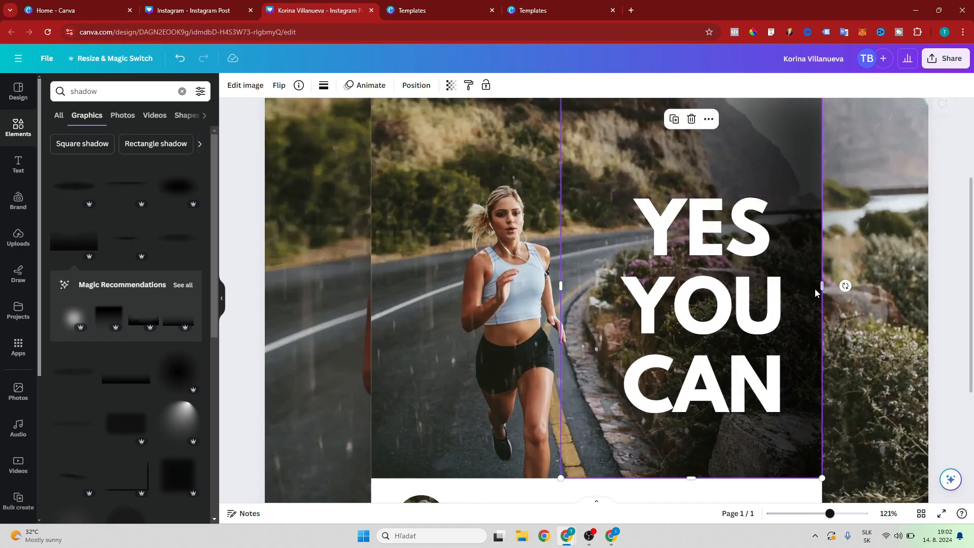
- Widen the "YES YOU CAN" text box slightly toward the framed photo's right edge
ctrl+scroll(812, 284, down, 3)
click(680, 285)
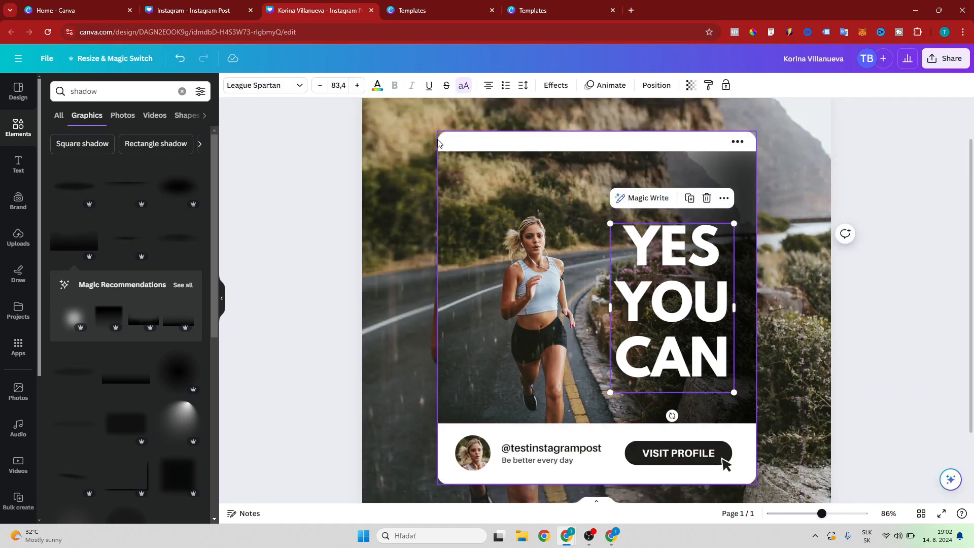
ctrl+scroll(577, 284, down, 2)
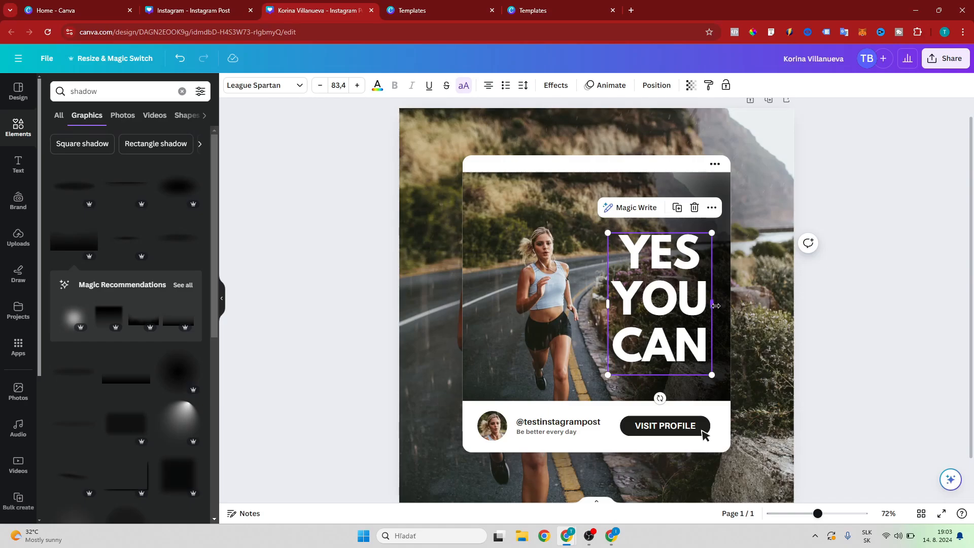
drag(715, 306, 723, 305)
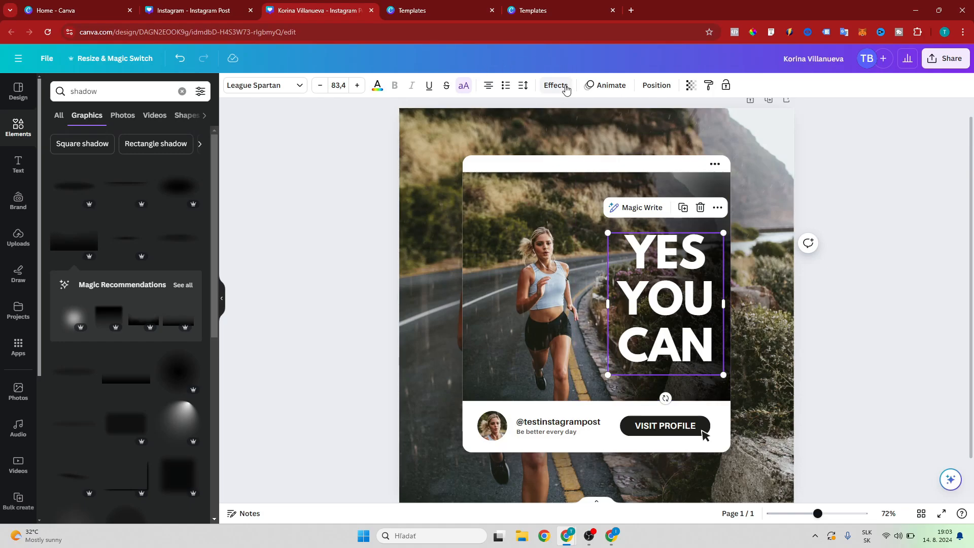
- Increase the "YES YOU CAN" heading's letter spacing to 90
click(523, 86)
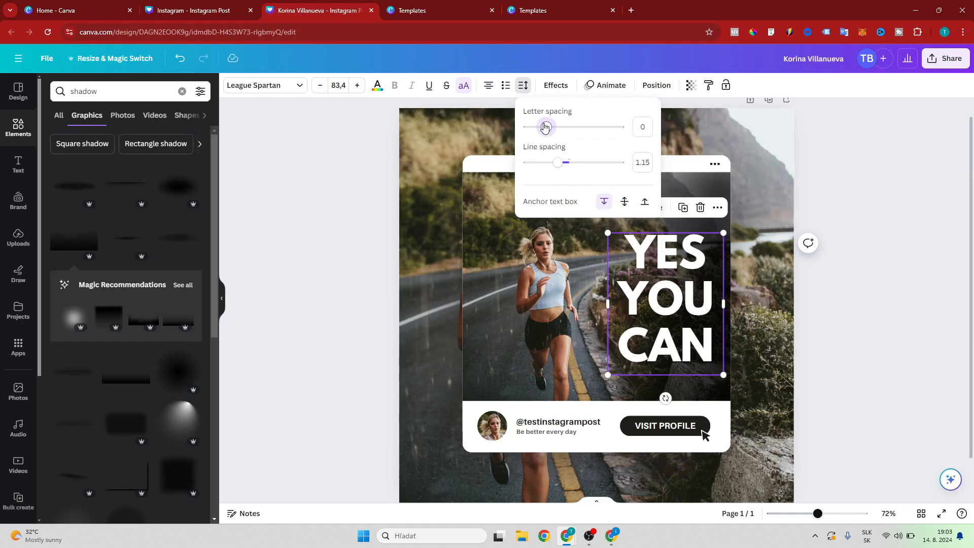
mouse_move(545, 126)
mouse_down()
mouse_move(535, 129)
mouse_move(555, 131)
mouse_up()
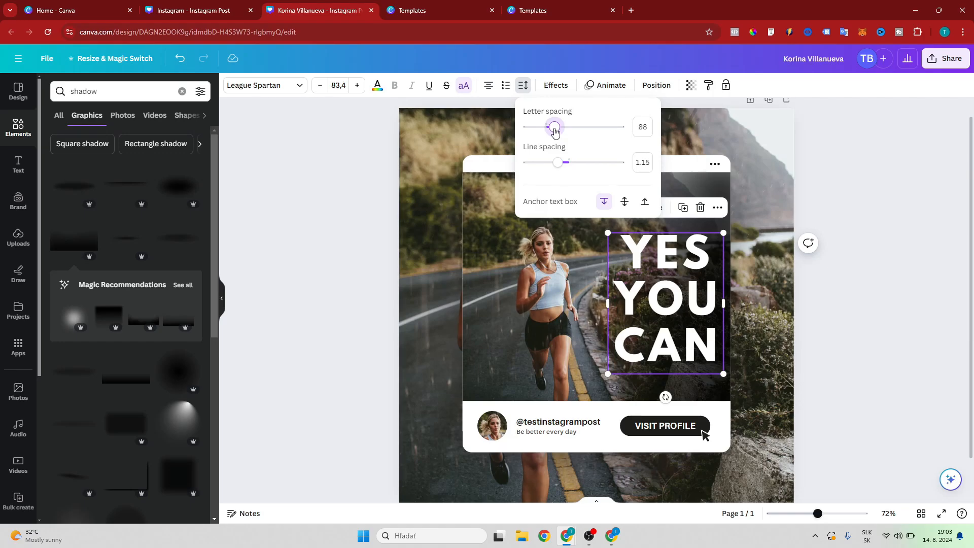
click(641, 126)
text(90)
key(Return)
click(891, 343)
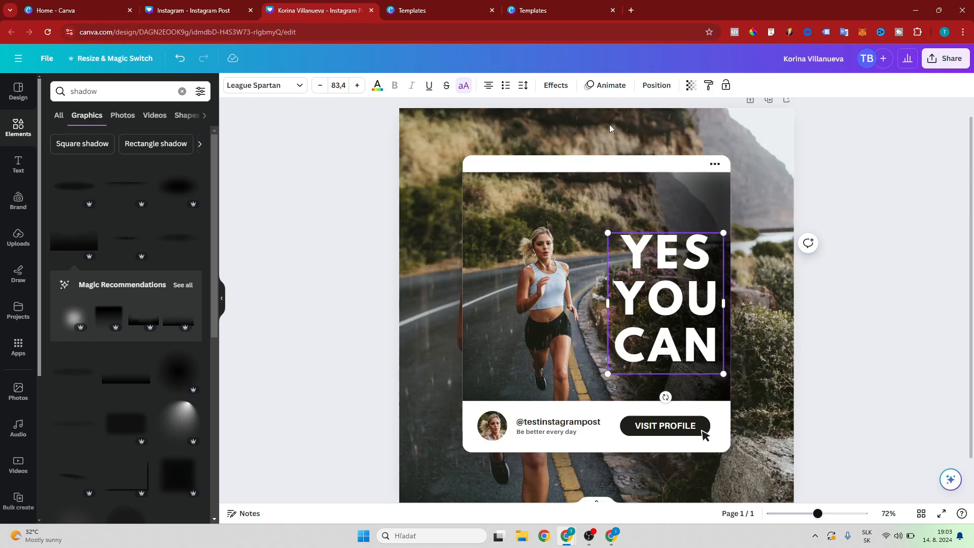
- Try to set the heading's letter spacing to 50
click(522, 84)
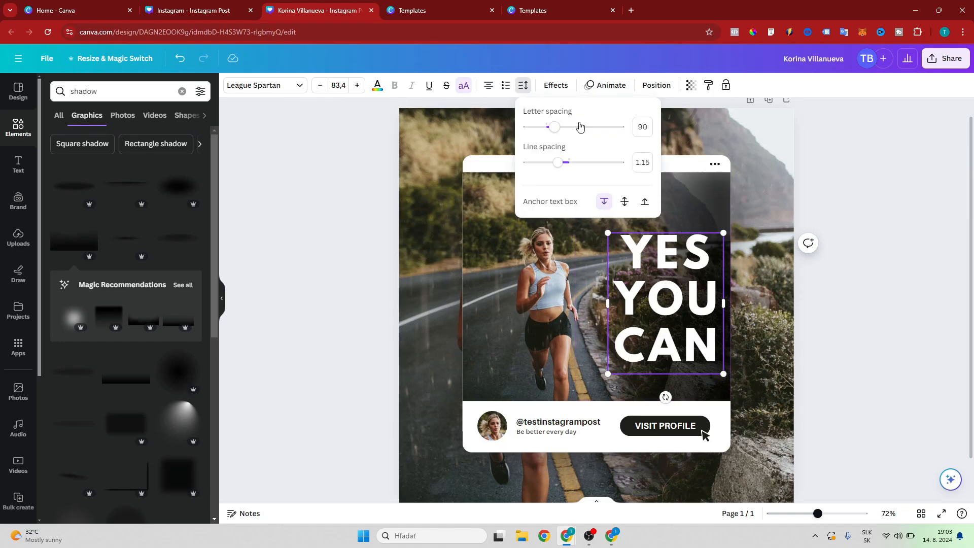
click(642, 126)
text(50)
key(Return)
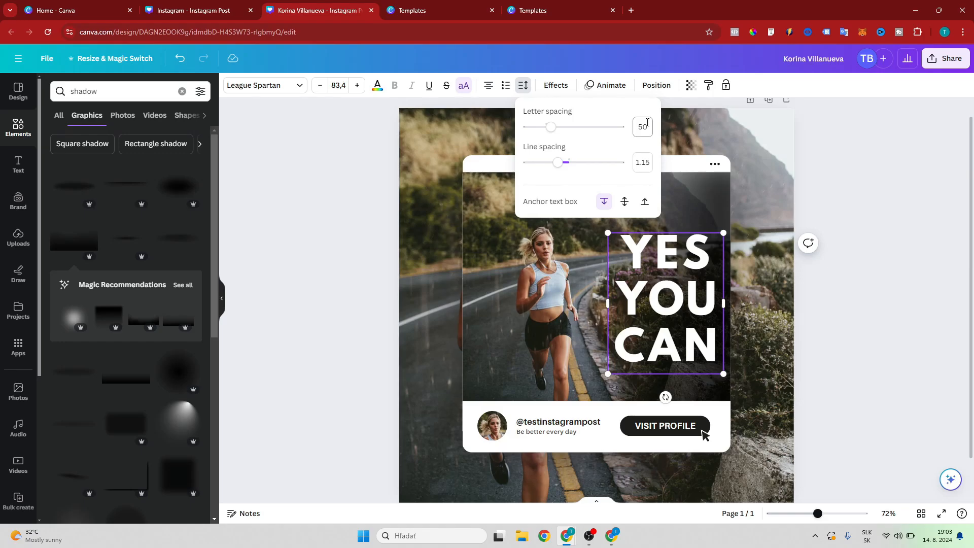
- Select all of the "YES YOU CAN" text and set its letter spacing to 50
click(706, 362)
click(707, 361)
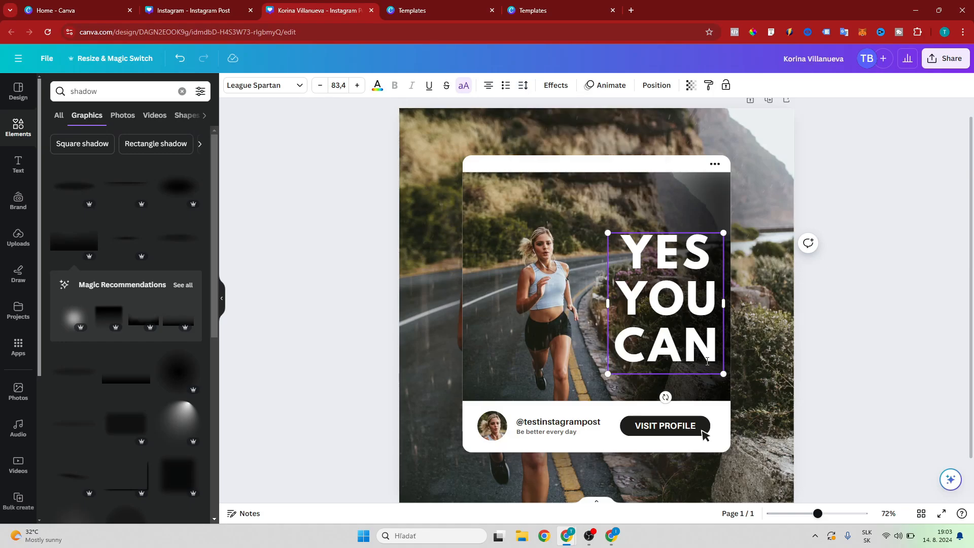
key(ctrl+a)
click(506, 89)
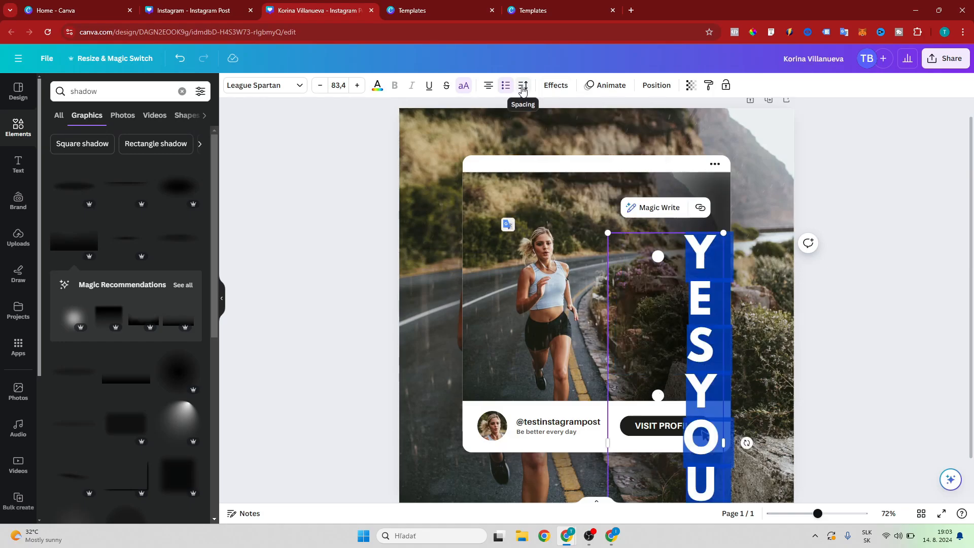
key(ctrl+z)
click(523, 89)
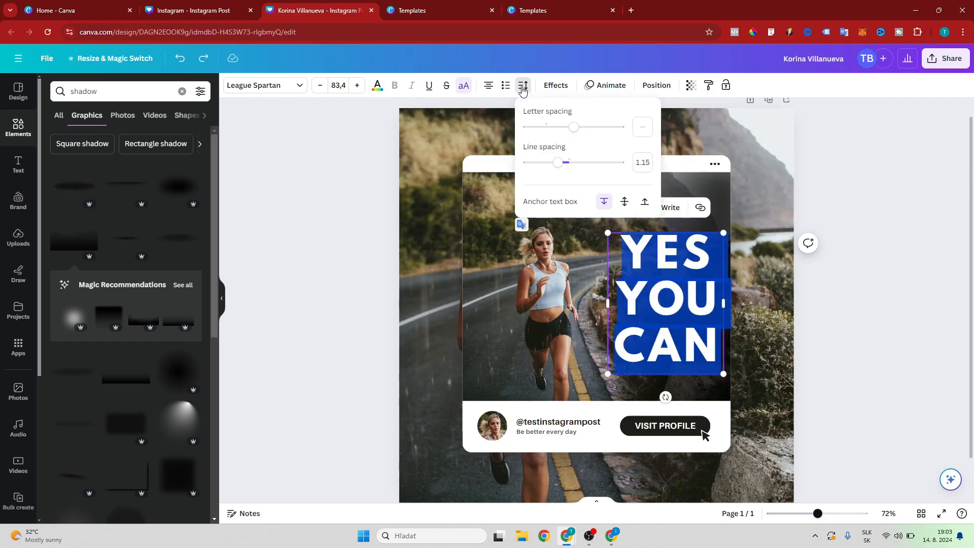
click(643, 128)
key(BackSpace)
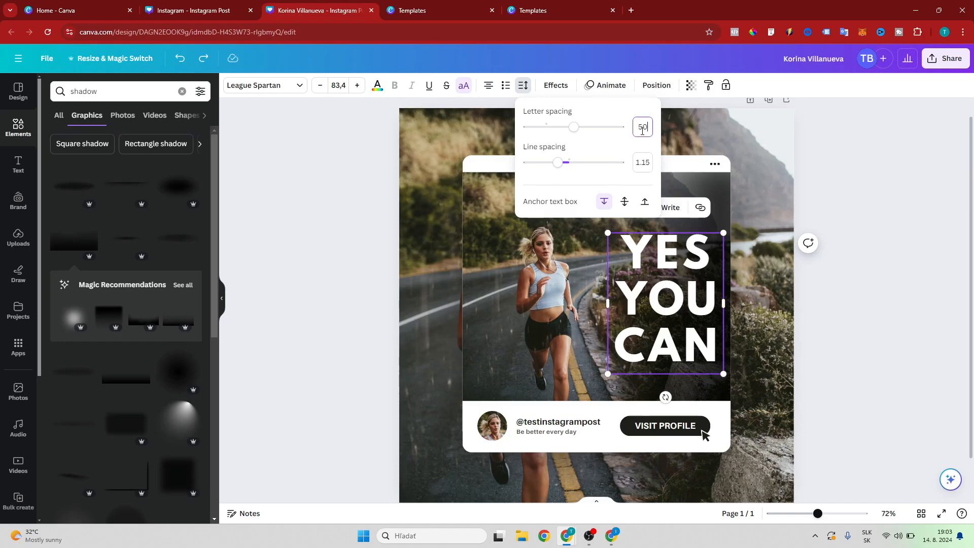
text(50)
key(Return)
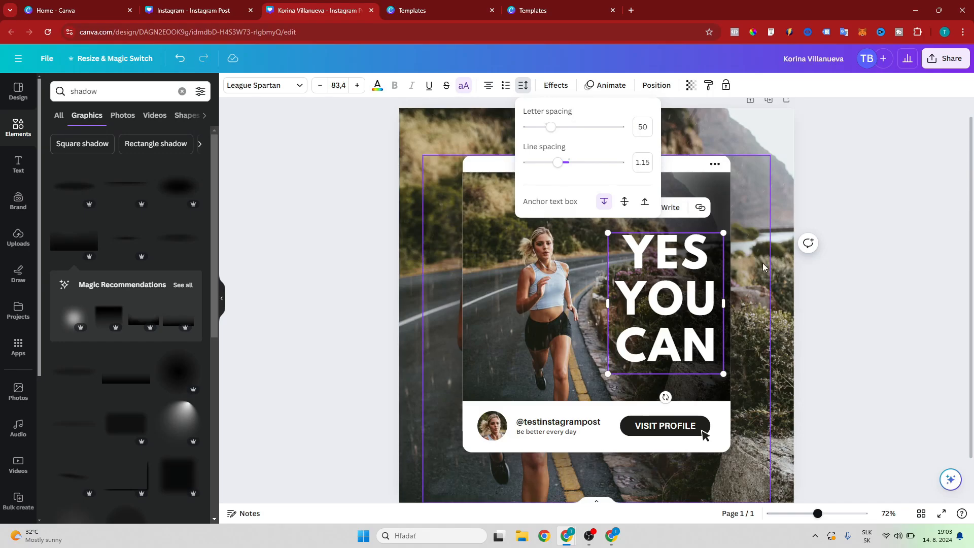
click(900, 384)
click(785, 351)
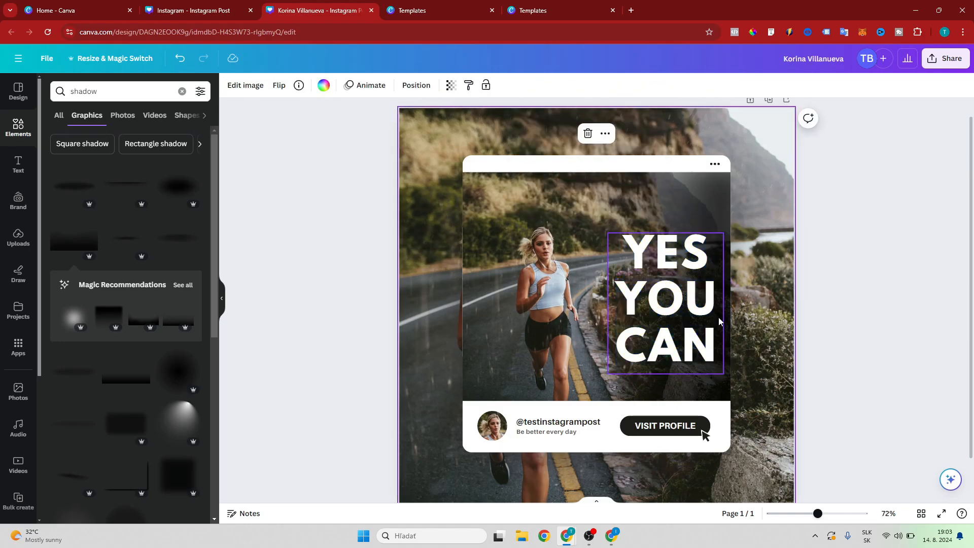
click(712, 328)
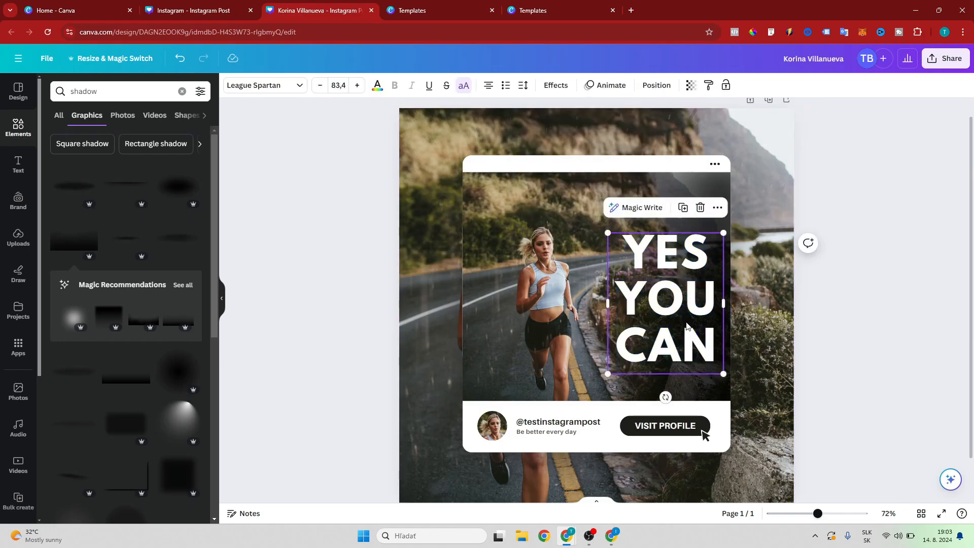
scroll(397, 245, down, 2)
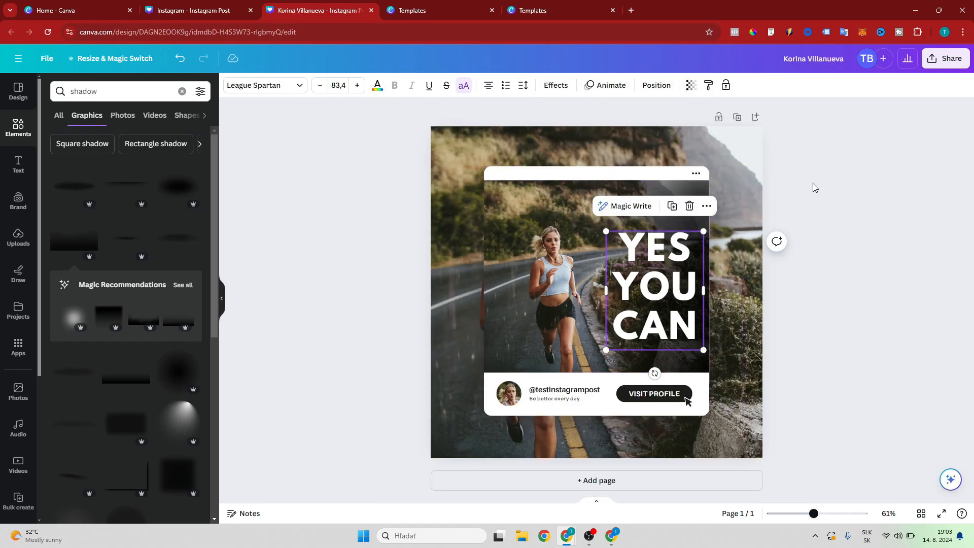
click(867, 390)
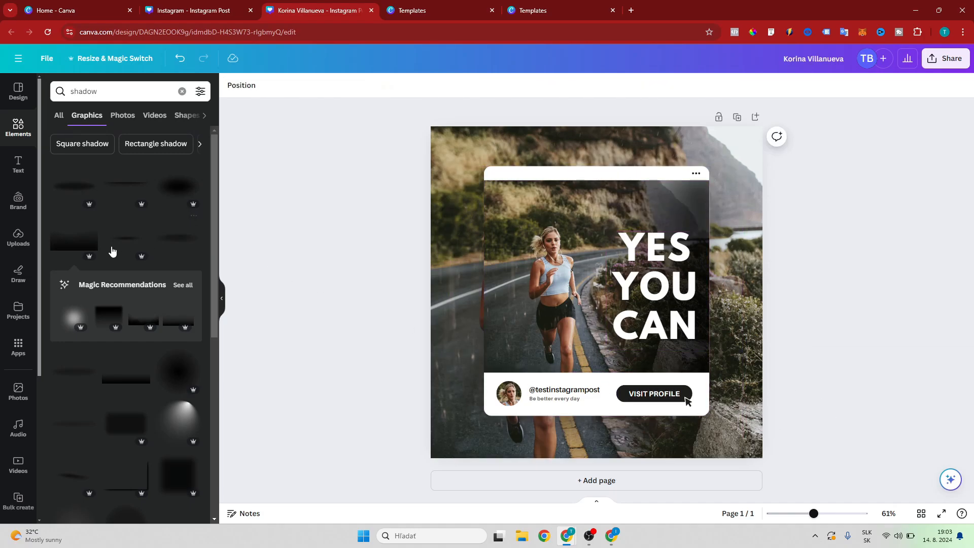
- Add a second page and apply the "Pink Blue Powerful Sunrise Over the Sea Quote" template to it
click(19, 97)
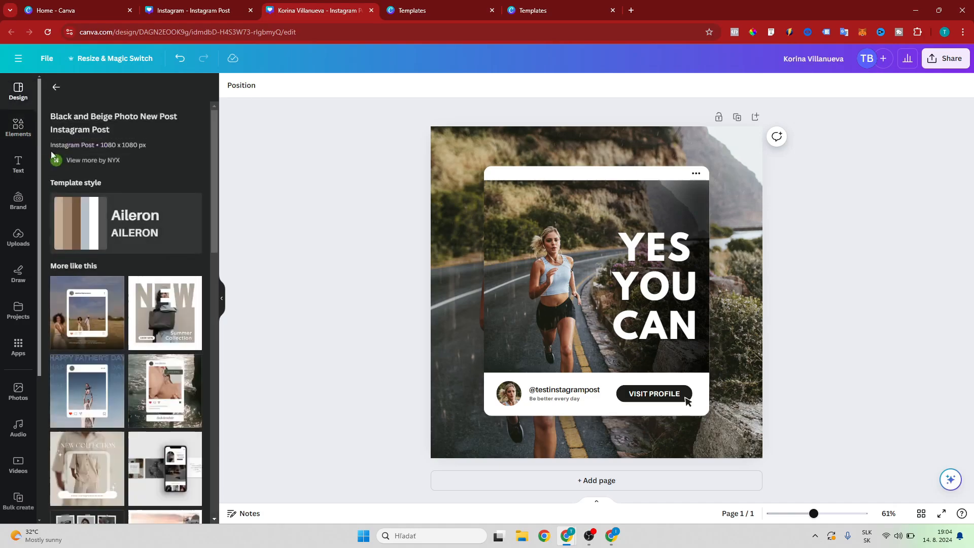
click(649, 482)
scroll(146, 347, down, 3)
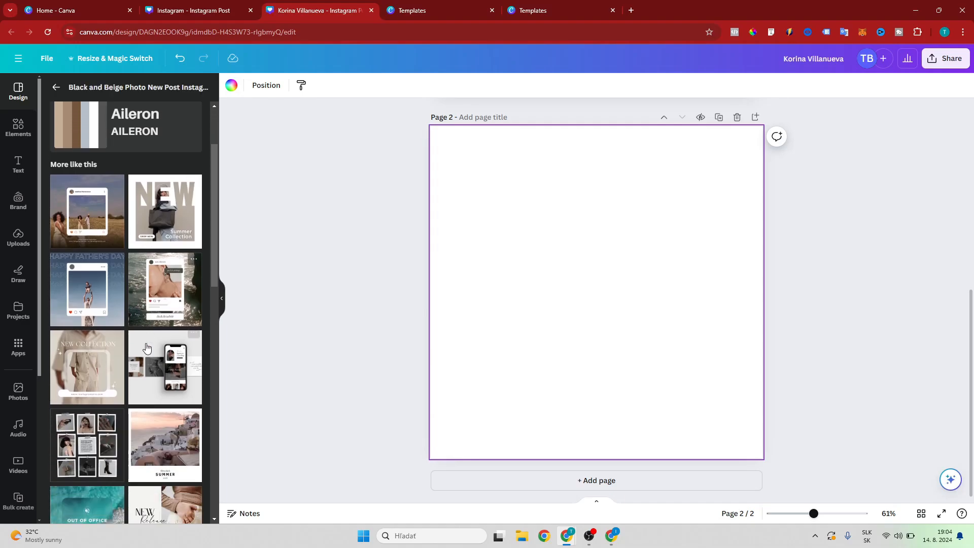
scroll(146, 347, down, 5)
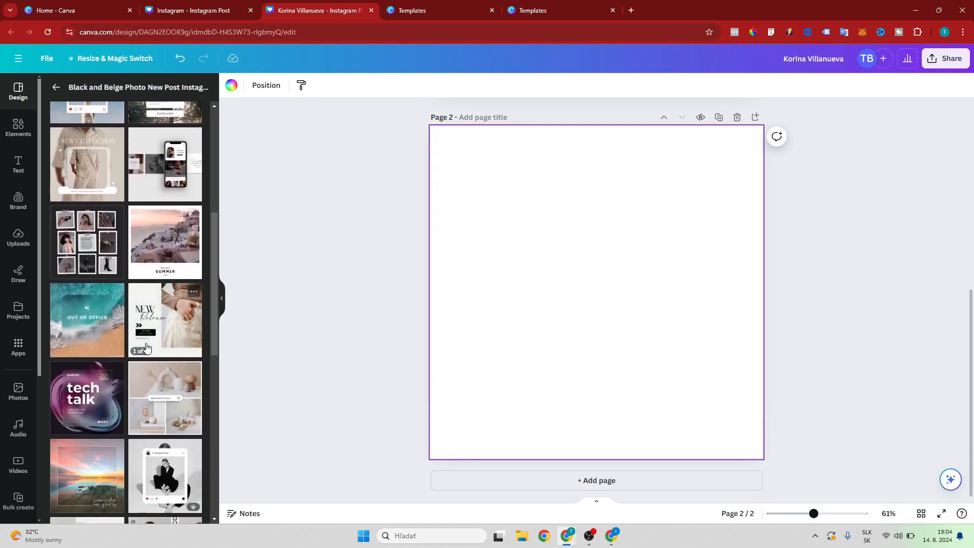
scroll(142, 375, down, 3)
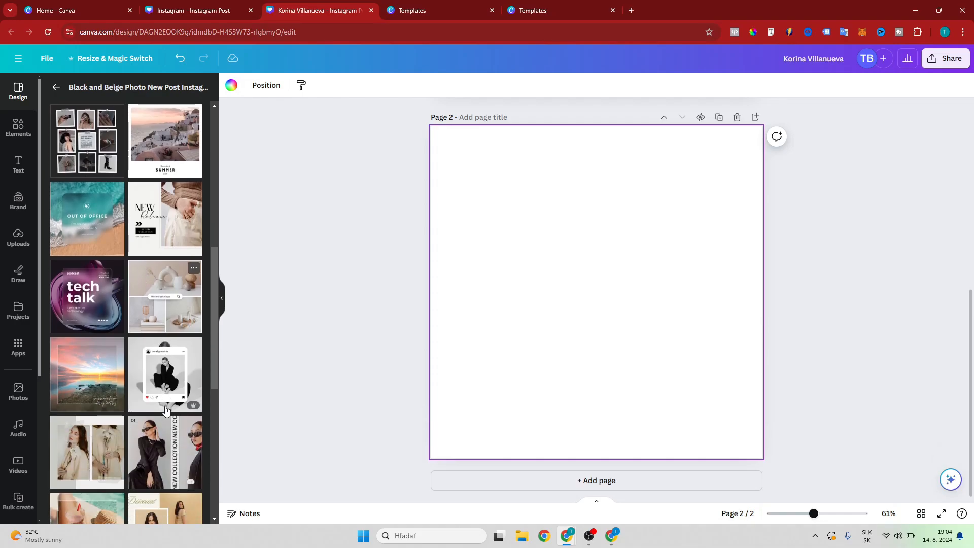
click(78, 370)
click(631, 336)
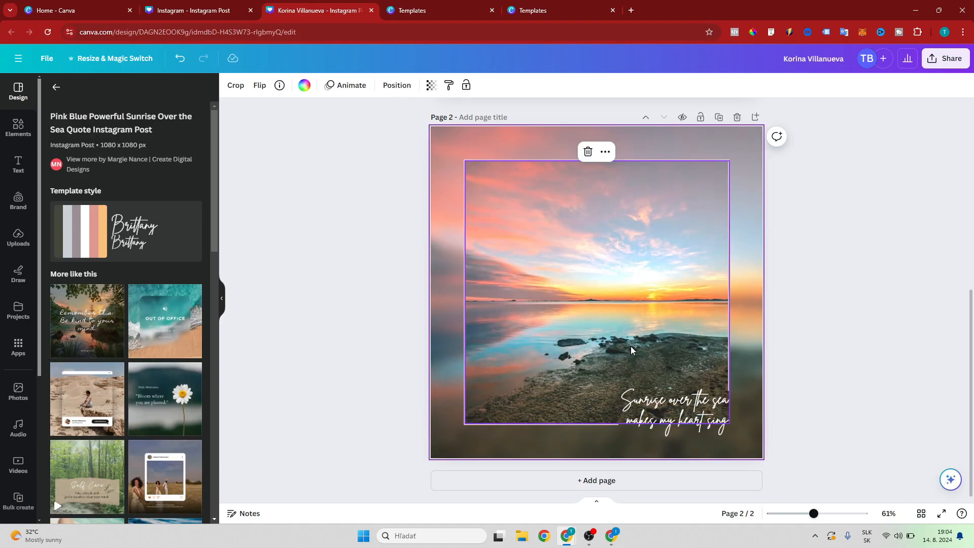
- Examine the sunrise template's framed photo, background image and quote text by selecting each element
click(694, 226)
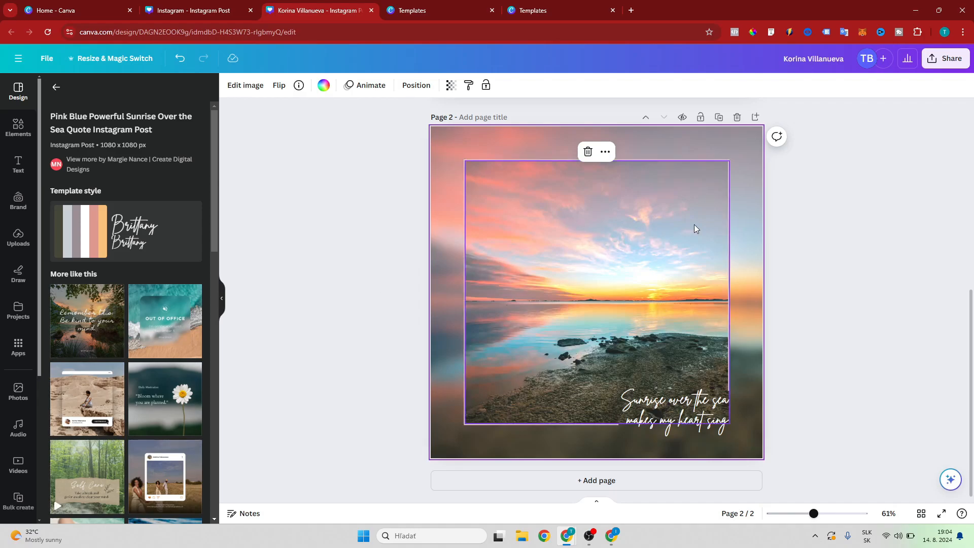
scroll(792, 310, up, 1)
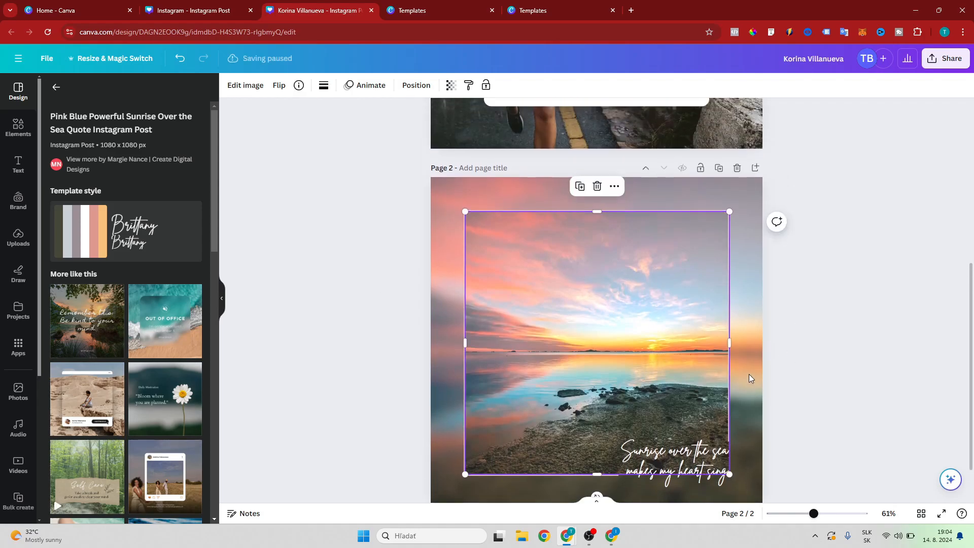
click(458, 196)
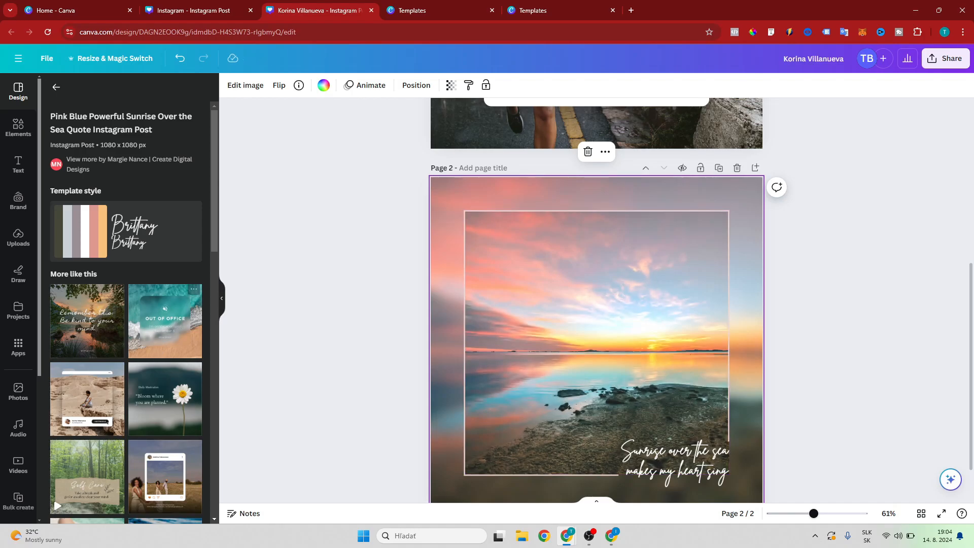
scroll(641, 434, down, 1)
click(681, 412)
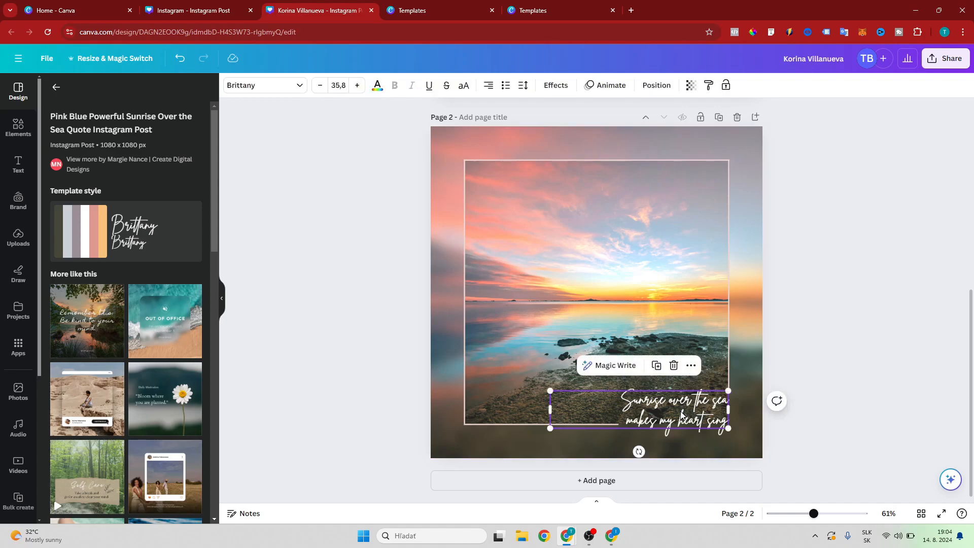
click(681, 412)
click(790, 351)
- Delete the sunrise template page so only the "YES YOU CAN" post remains in the design
scroll(764, 383, up, 7)
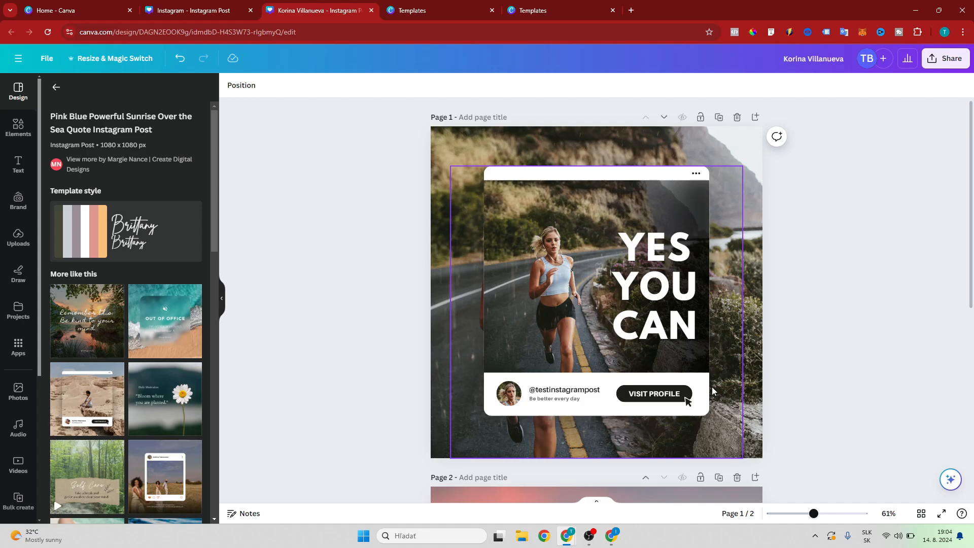
scroll(712, 390, down, 1)
click(737, 375)
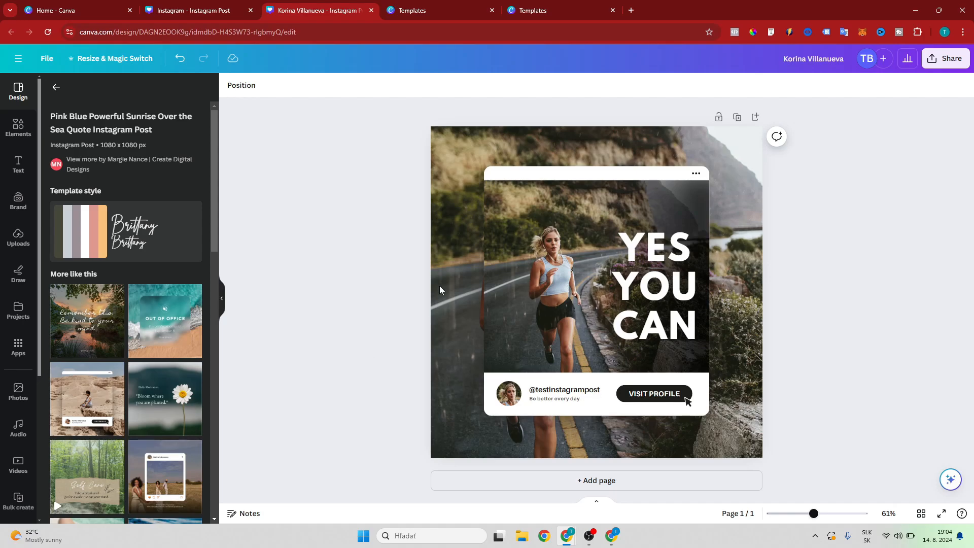
click(589, 535)
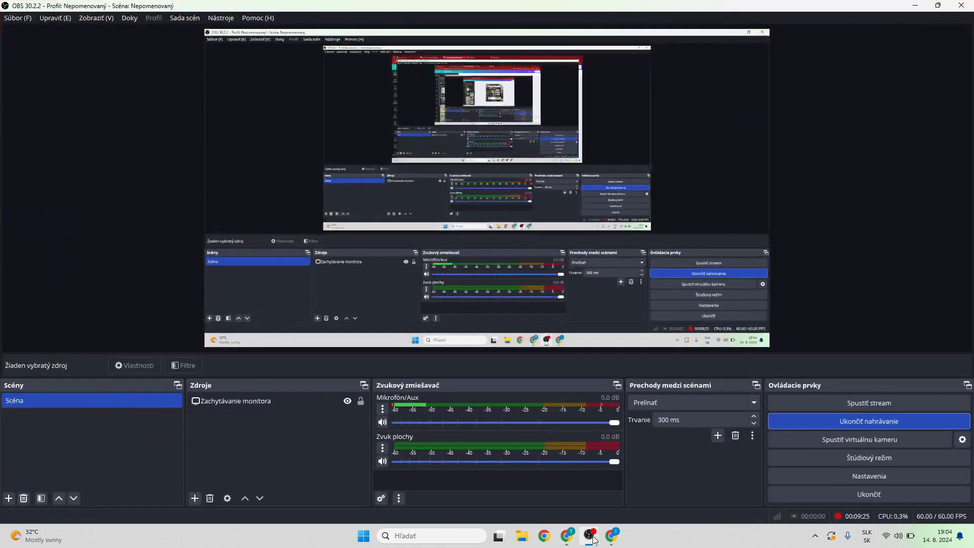